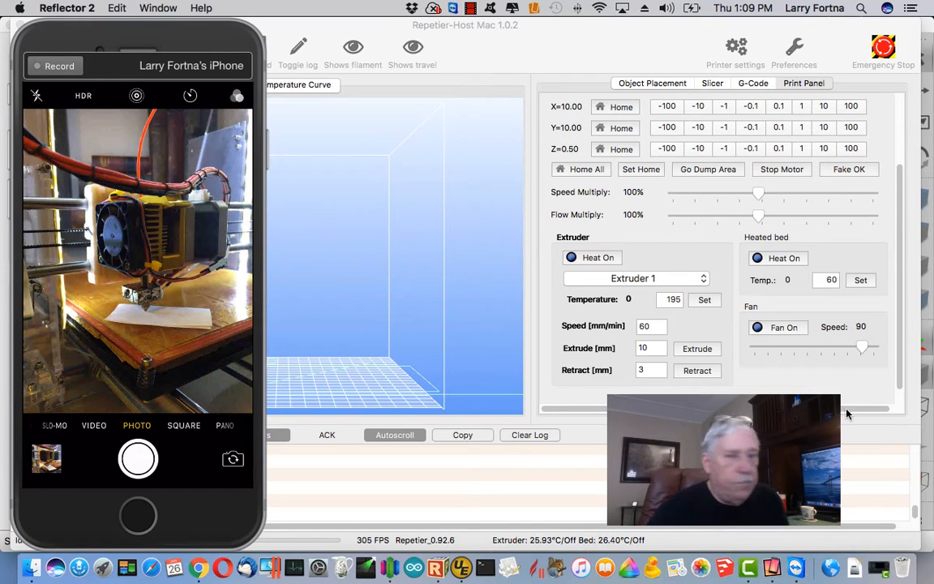
Step: Switch to Simplify3D and examine the Arrow model's disc base, raised arrow and hole up close on the build plate
click(506, 280)
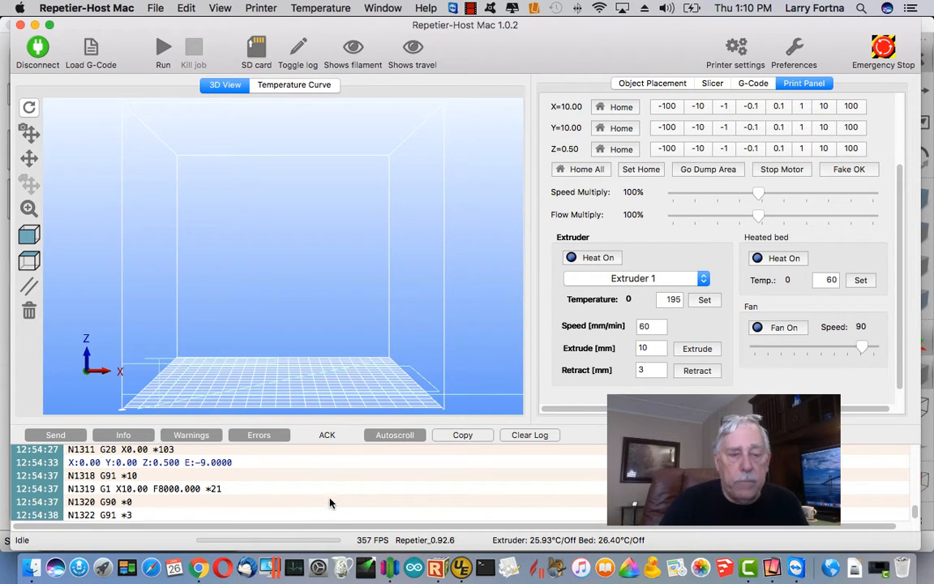
click(391, 570)
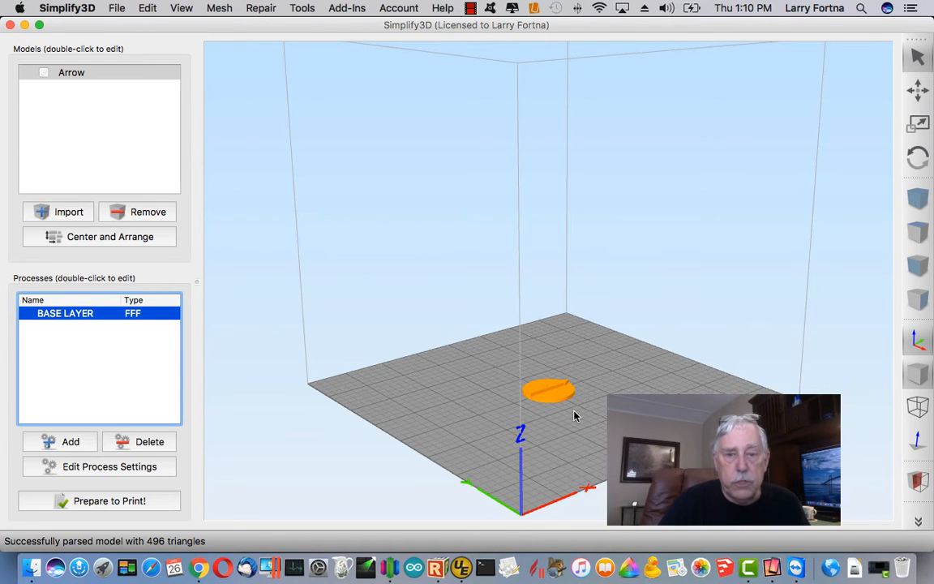
scroll(575, 416, up, 8)
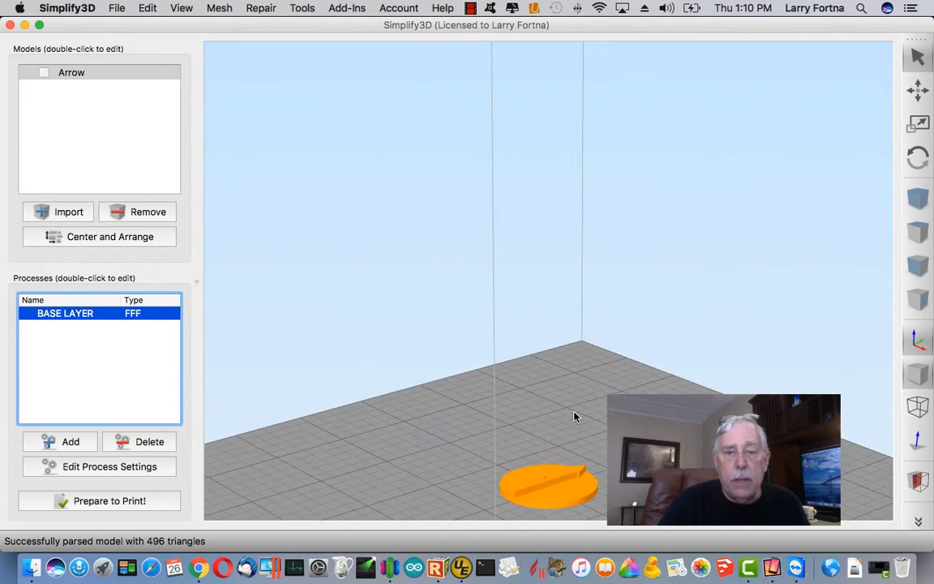
right_drag(574, 416, 557, 226)
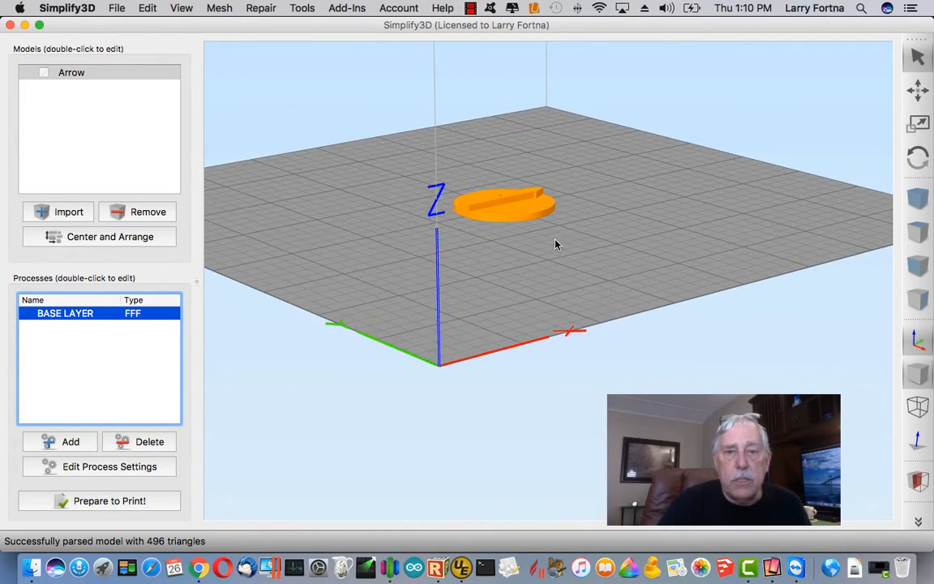
scroll(555, 244, up, 3)
right_drag(548, 223, 556, 307)
scroll(556, 309, up, 5)
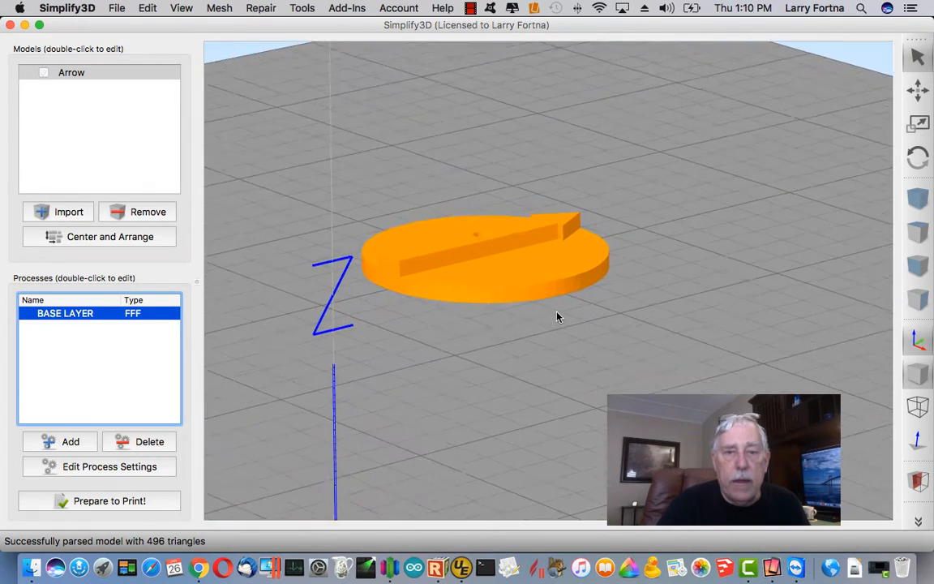
scroll(557, 315, up, 4)
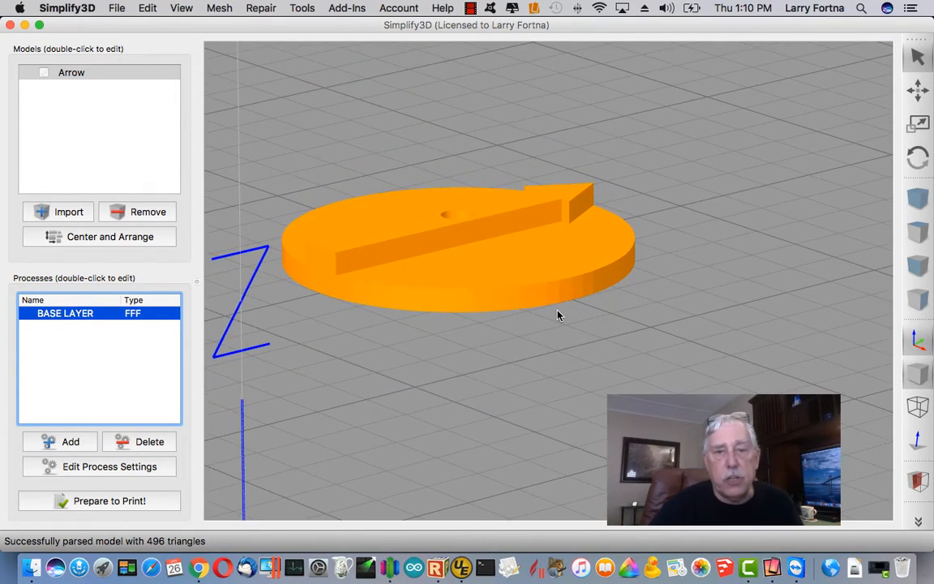
scroll(557, 315, down, 3)
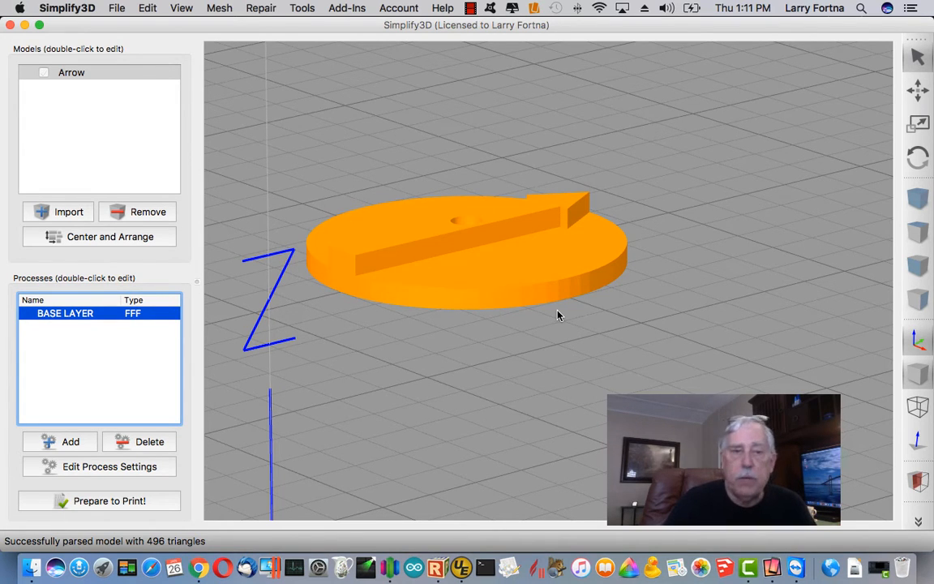
drag(557, 316, 551, 359)
right_drag(551, 359, 638, 369)
drag(646, 406, 595, 410)
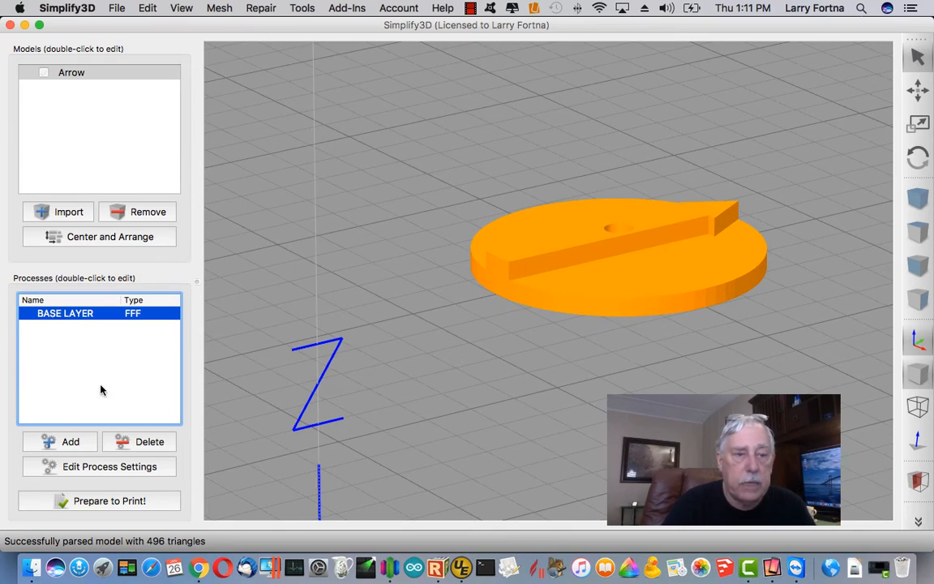
Step: Open the BASE LAYER process settings and review the primary extruder's toolhead and ooze control values
click(132, 468)
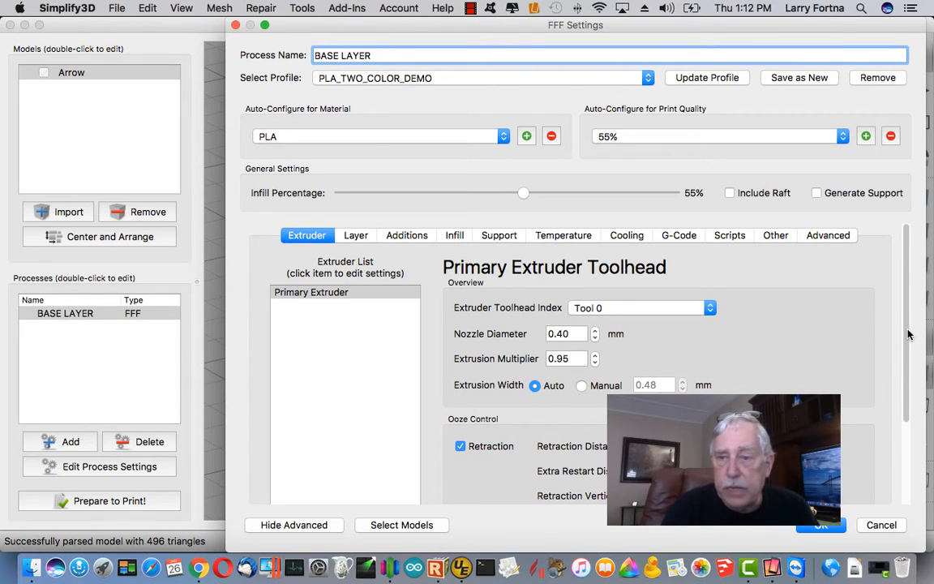
scroll(910, 381, down, 3)
drag(910, 381, 920, 432)
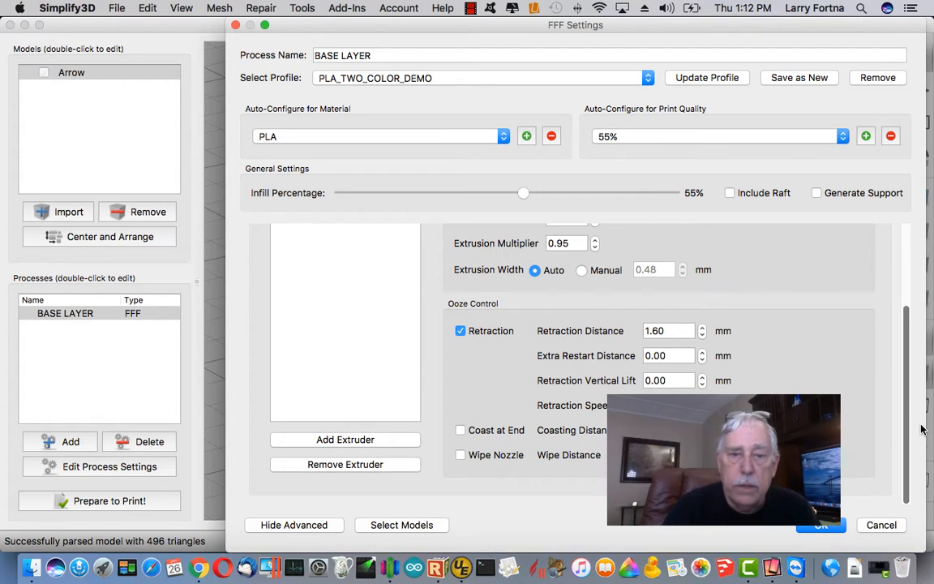
scroll(879, 316, up, 5)
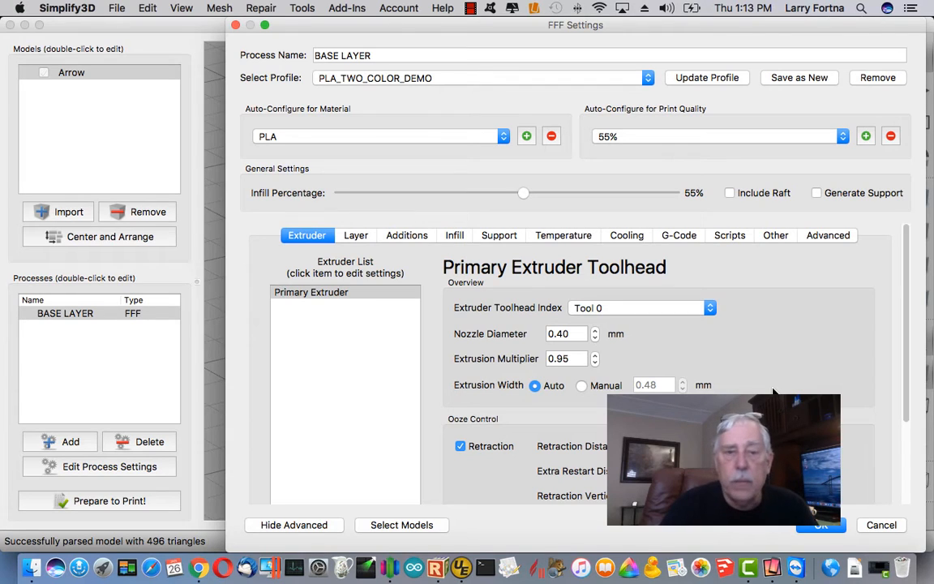
Step: Review the process's layer heights, solid layers, perimeter shells, print speeds, filament properties and skirt settings
click(357, 236)
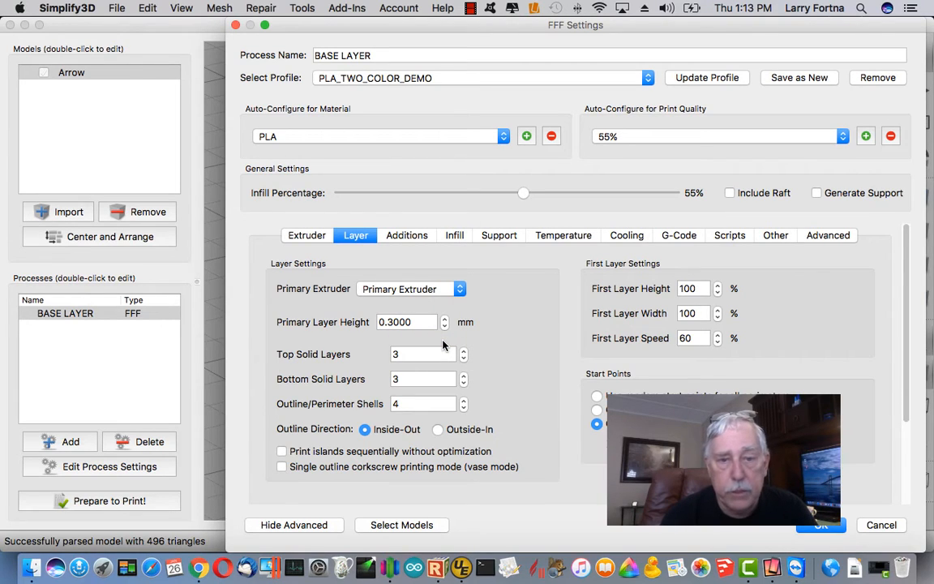
click(428, 403)
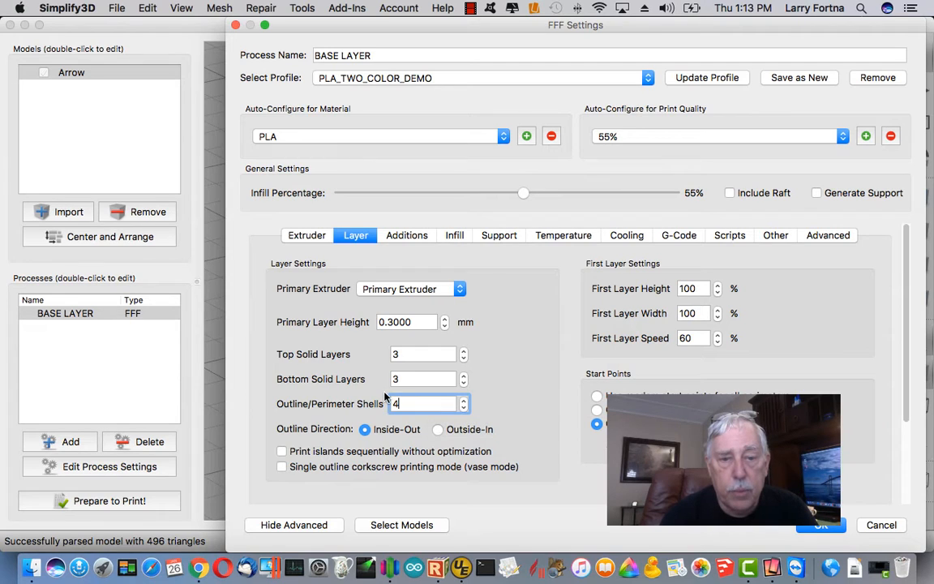
click(417, 378)
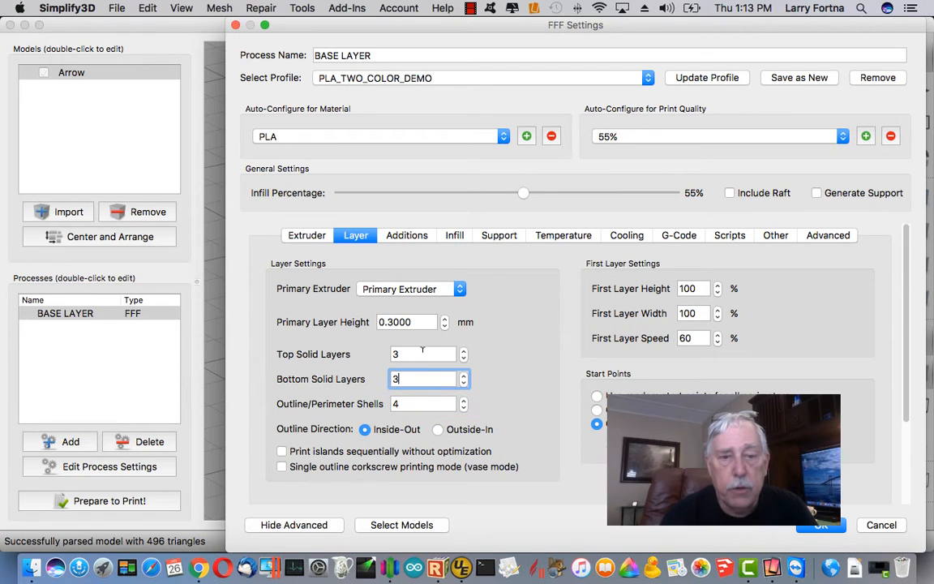
click(423, 354)
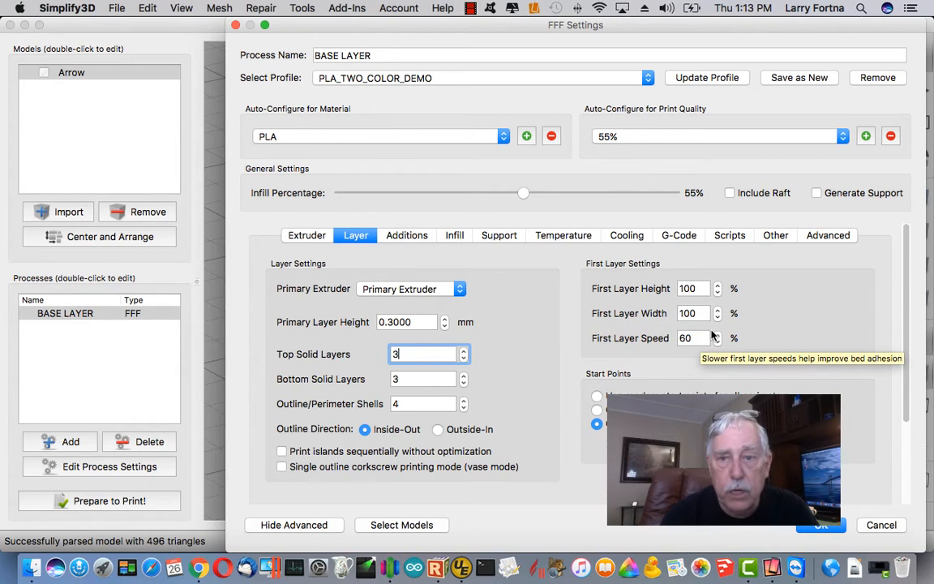
click(819, 236)
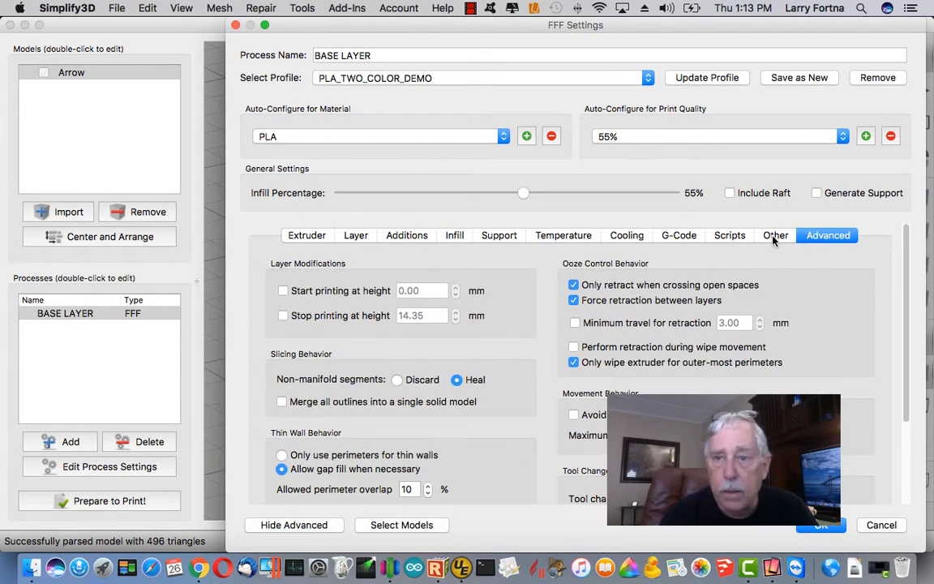
click(775, 235)
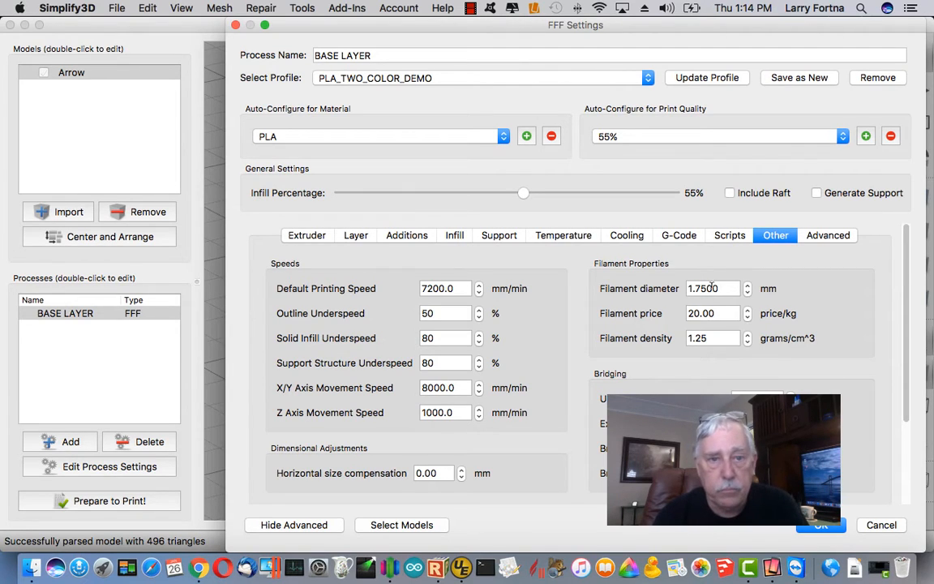
click(357, 235)
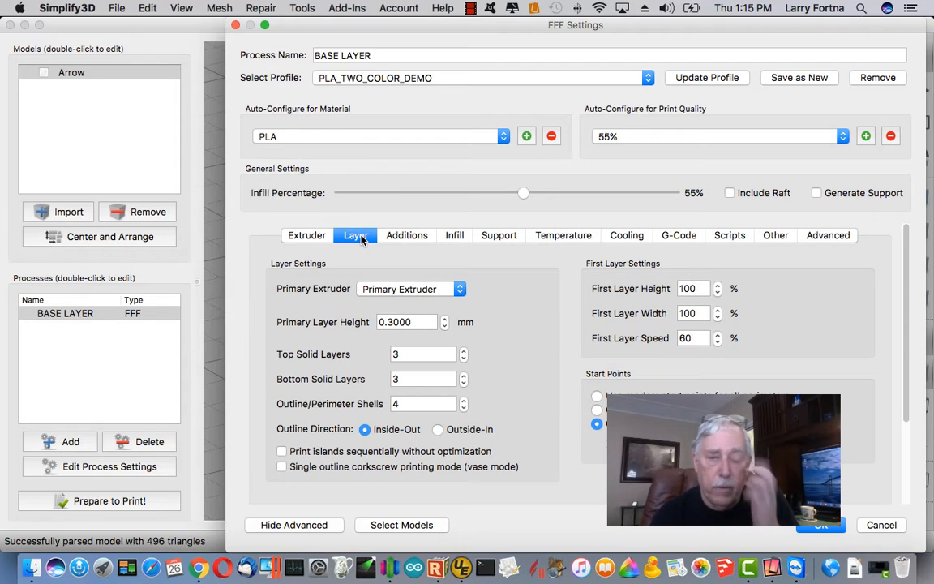
click(407, 236)
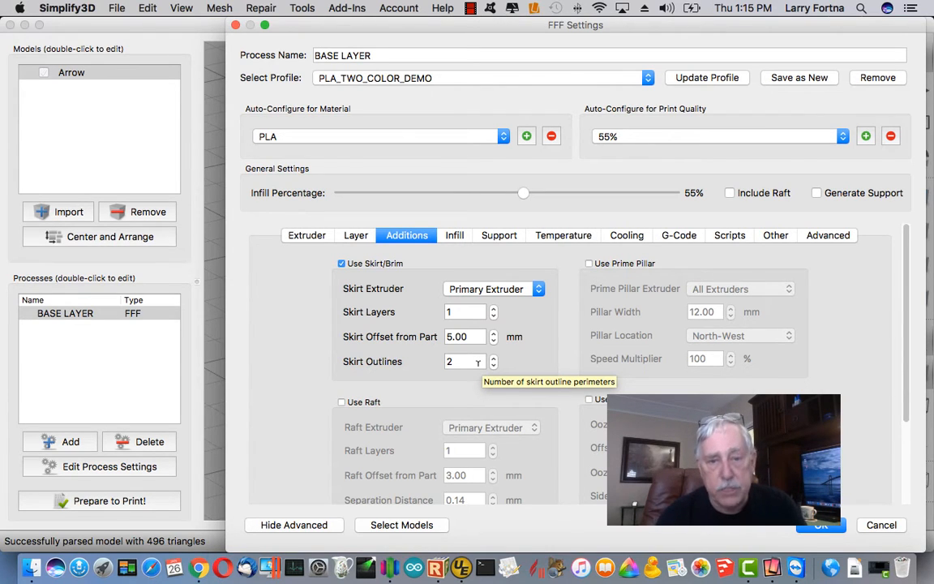
Step: Set the external fill pattern to Concentric and the internal fill pattern to Fast Honeycomb
click(454, 235)
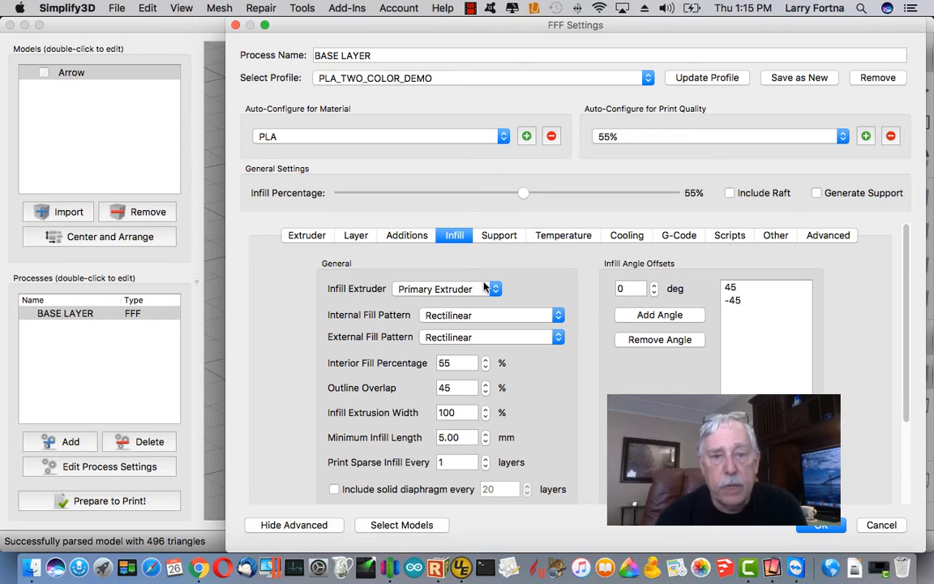
click(557, 337)
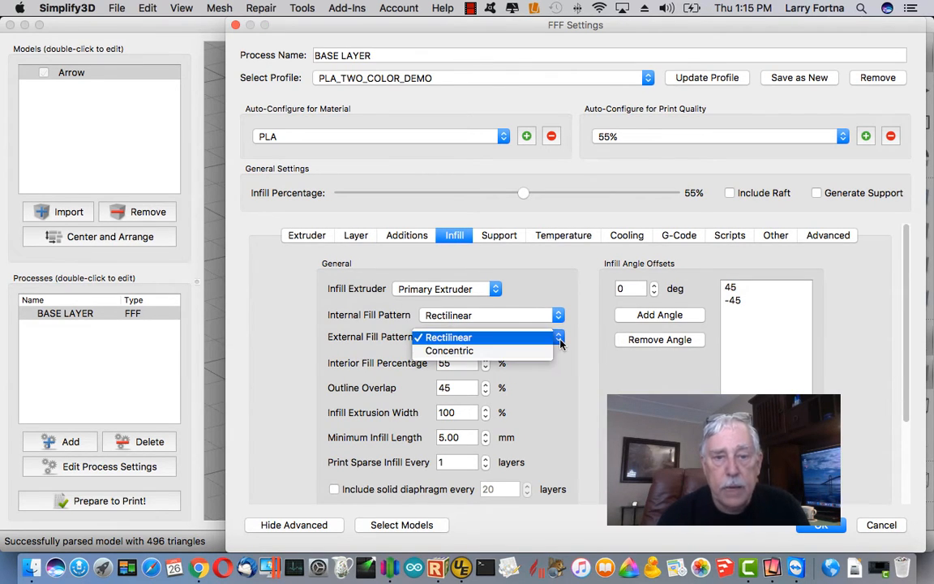
click(498, 357)
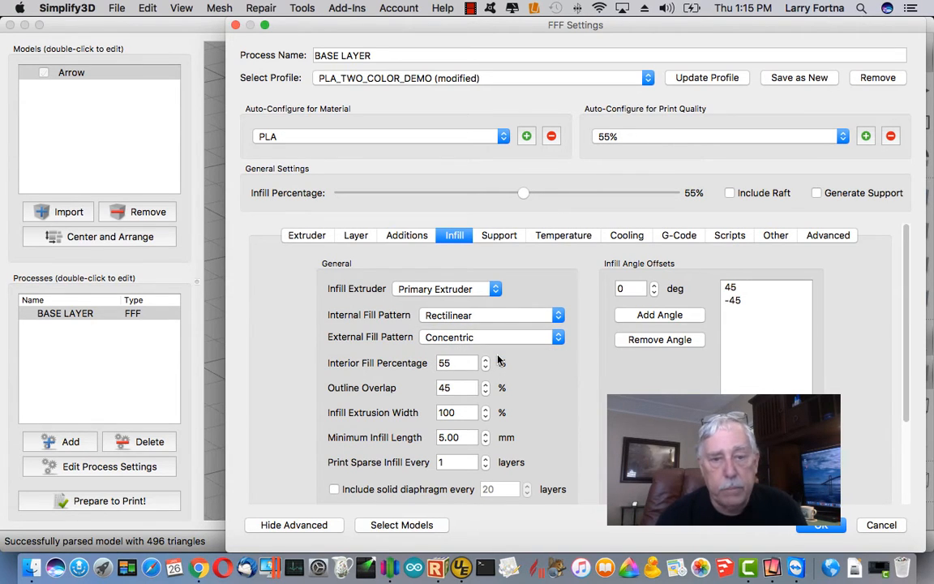
click(558, 315)
click(458, 366)
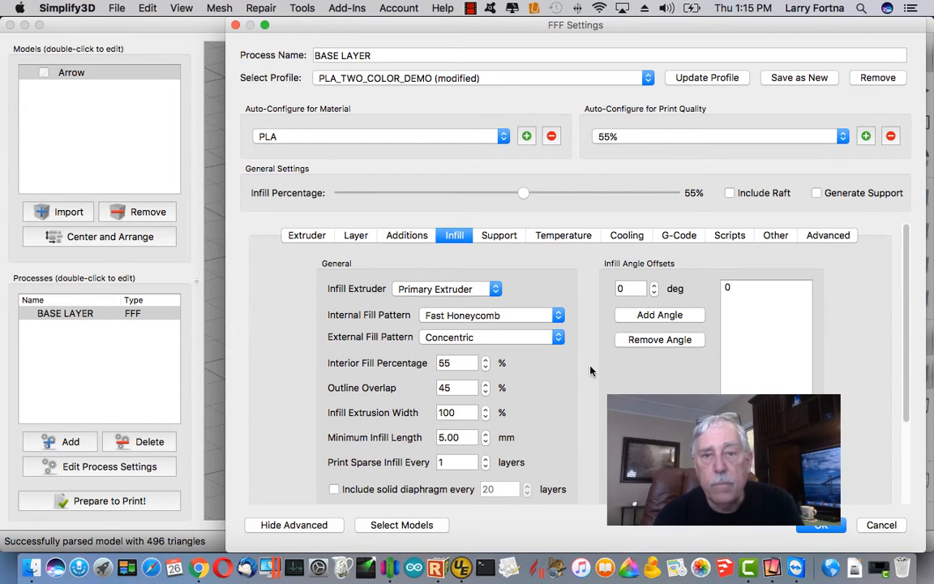
Step: Review the support, primary extruder temperature, fan cooling and G-code machine definition settings
click(500, 239)
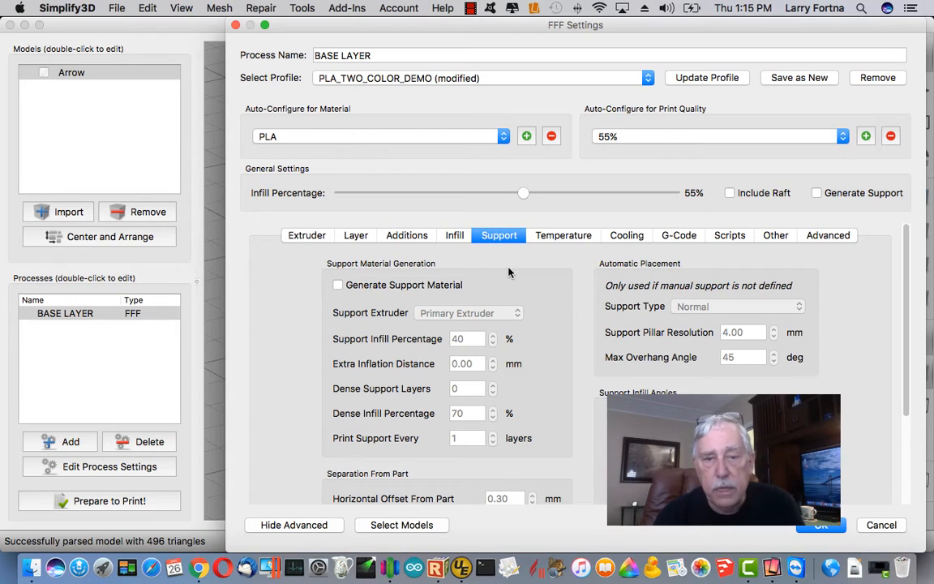
click(558, 236)
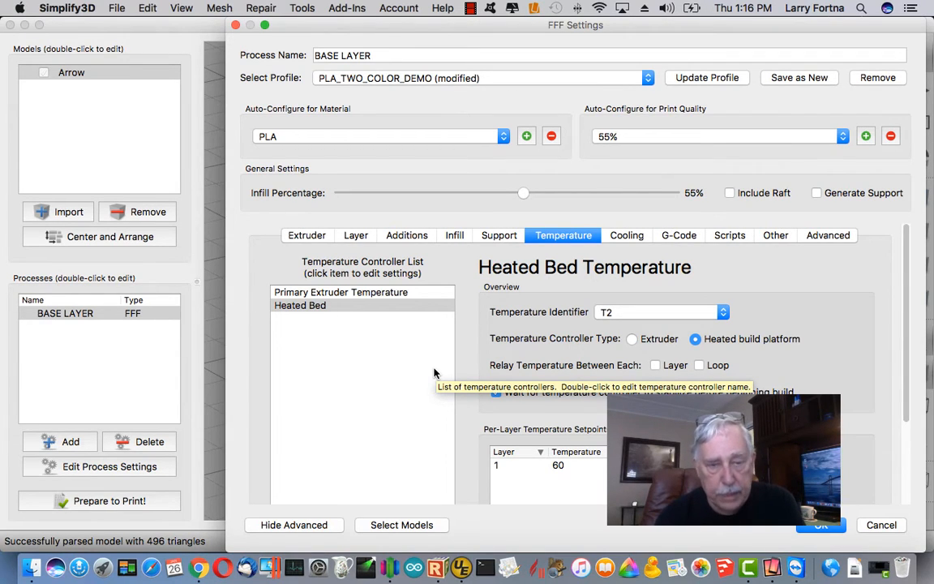
click(394, 297)
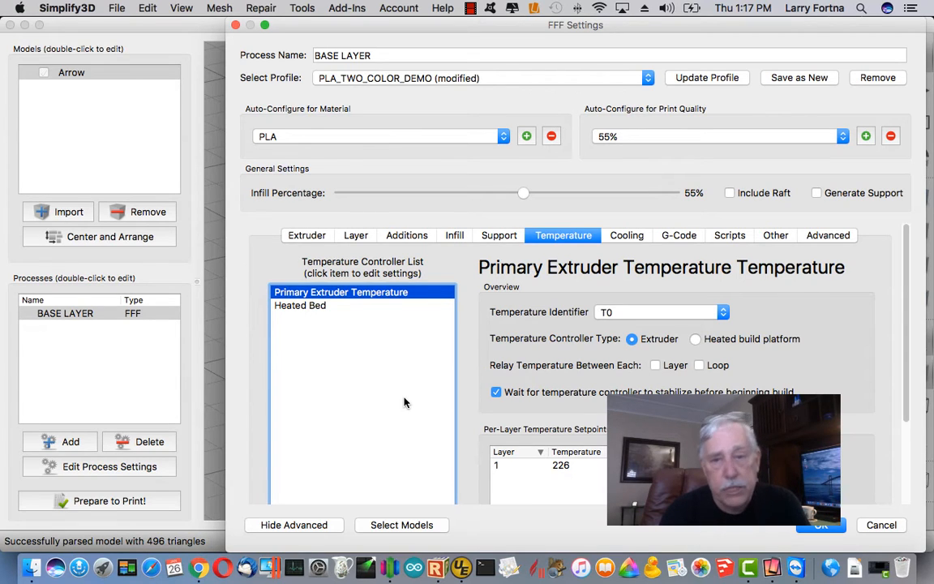
click(631, 237)
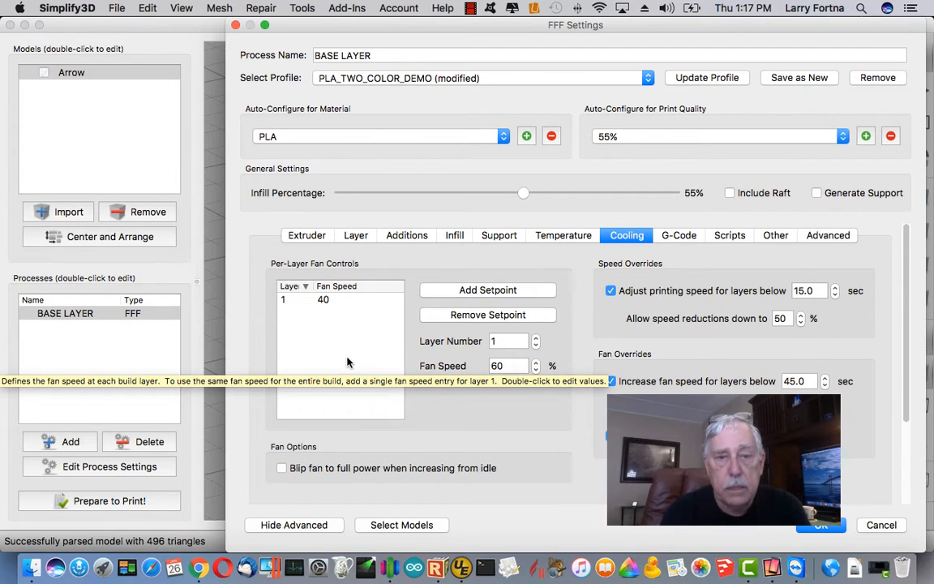
click(681, 236)
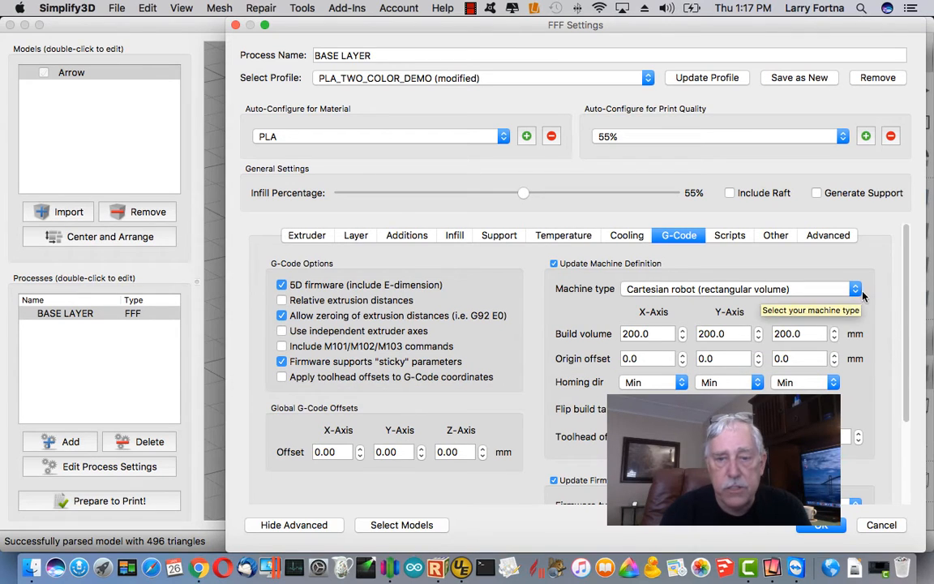
Step: Check the starting, tool change and ending scripts, plus the speed and advanced settings, and accept the process settings
click(729, 237)
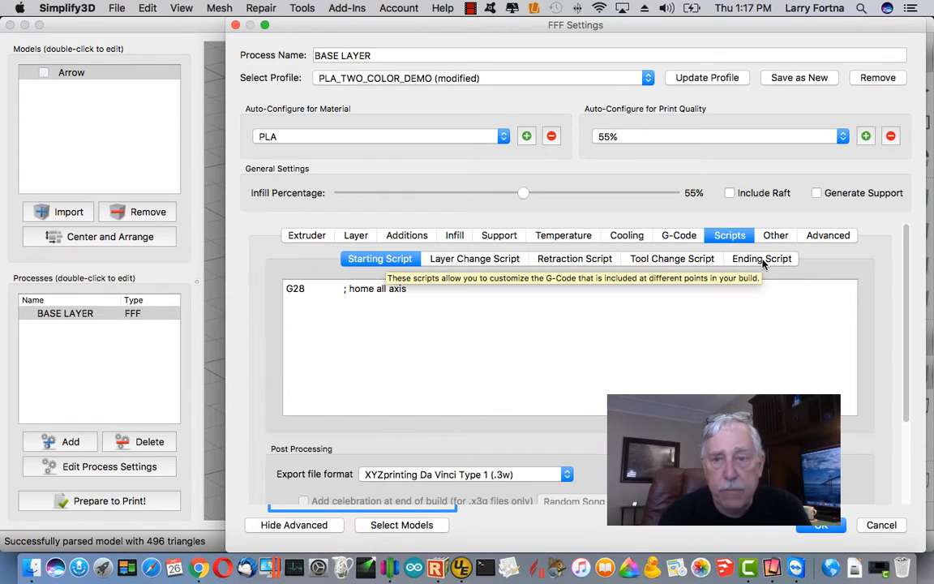
click(672, 258)
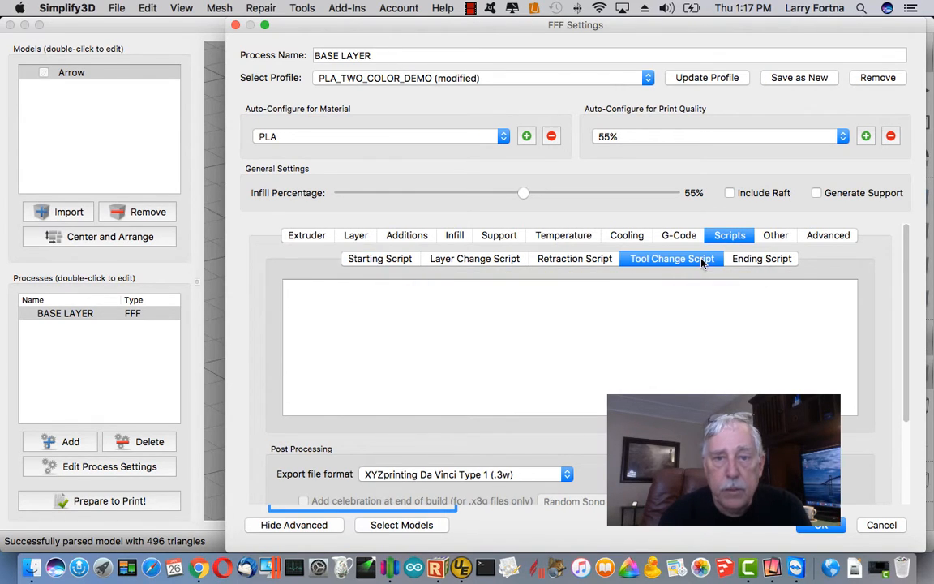
click(760, 259)
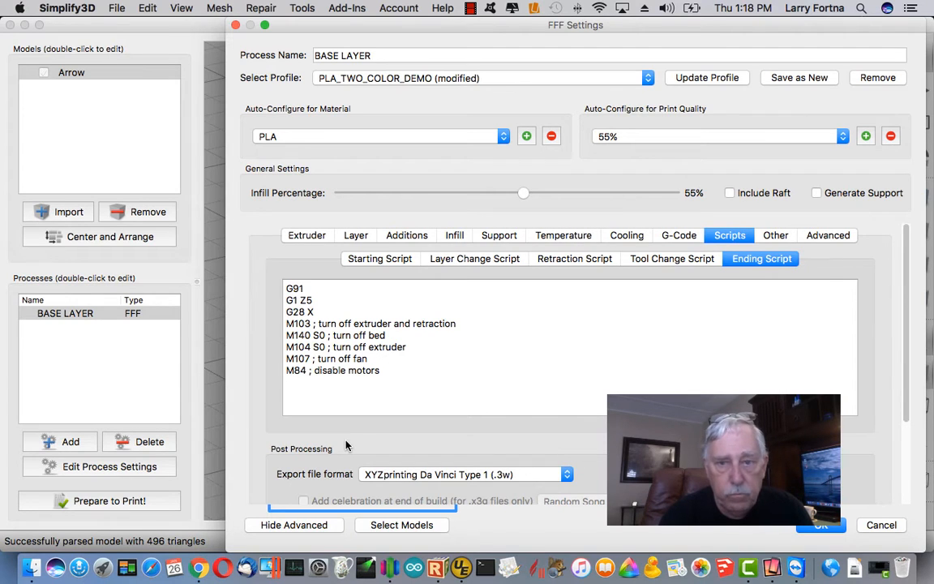
click(775, 235)
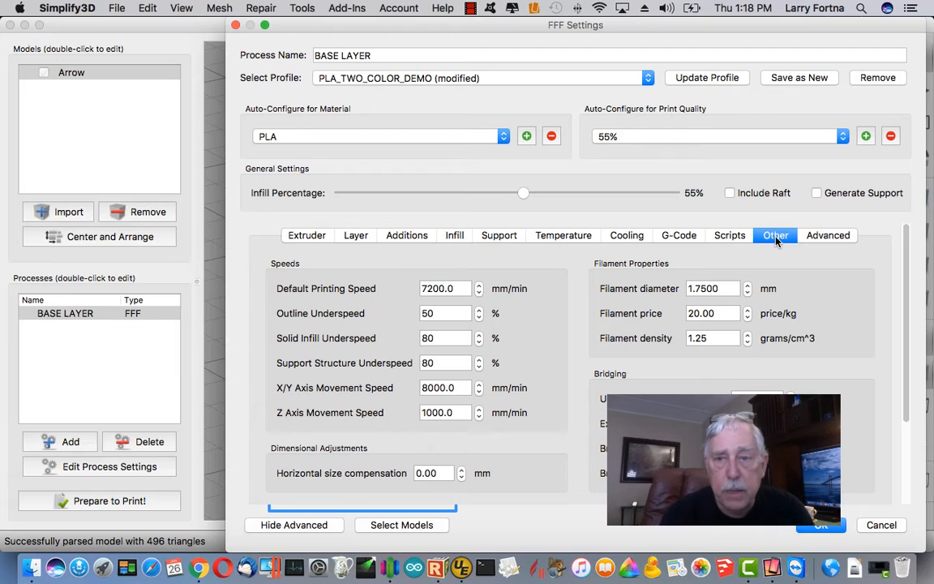
click(829, 236)
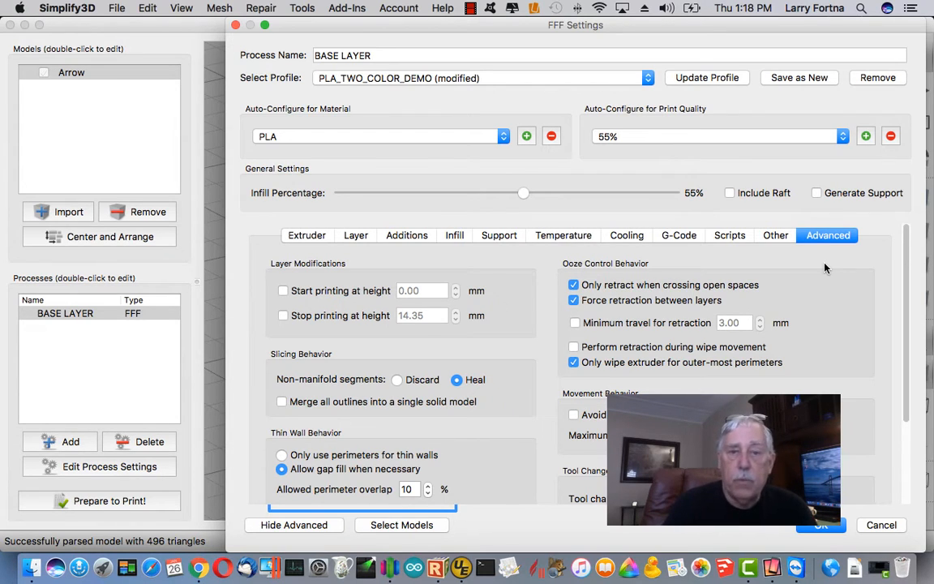
click(823, 525)
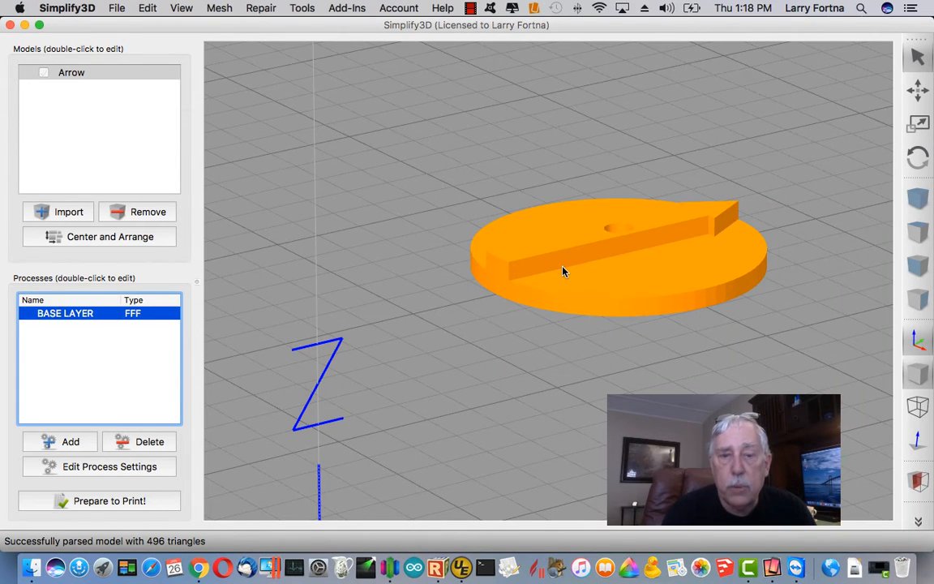
Step: Enable a cross section of the Arrow model and raise its Z-axis position to 2.00 mm
click(180, 10)
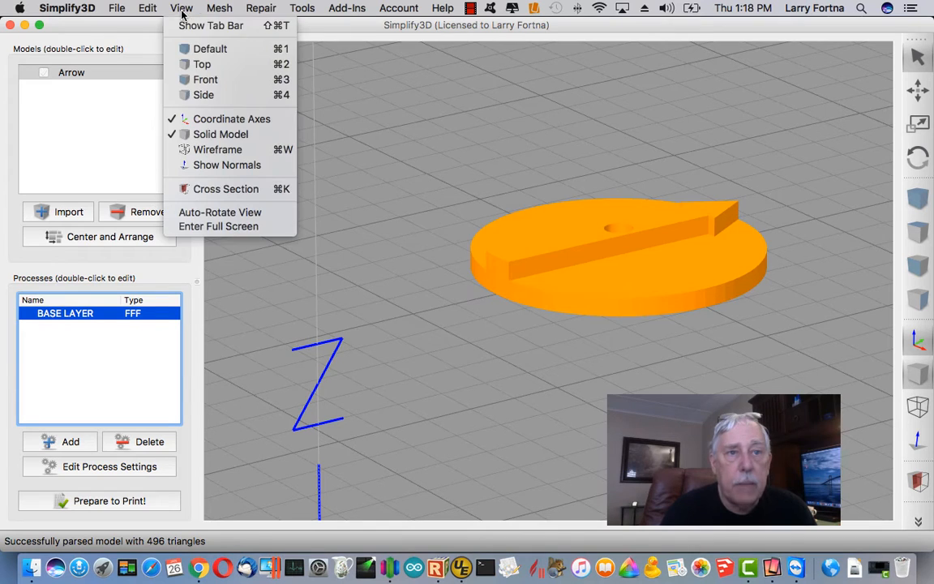
click(226, 190)
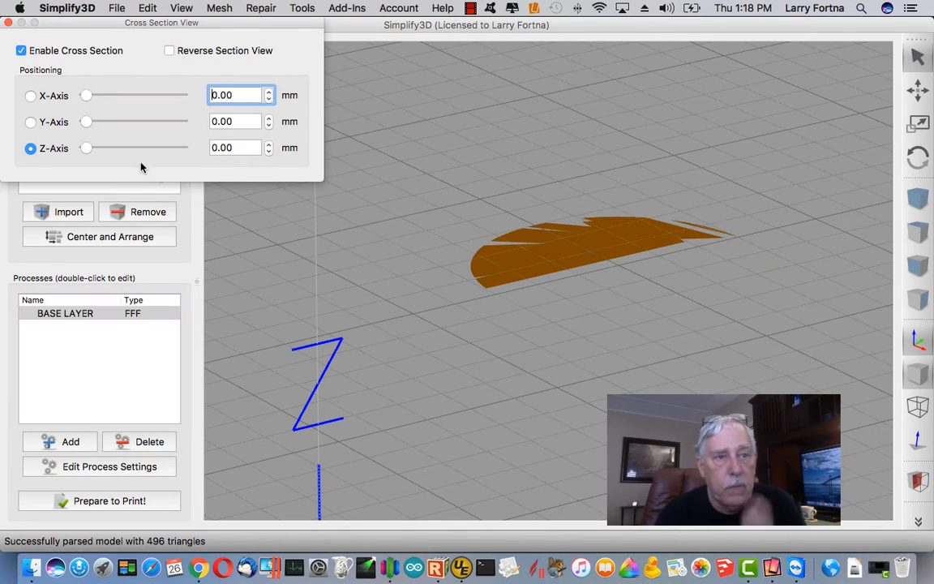
click(267, 144)
click(268, 144)
click(268, 144)
click(267, 144)
click(268, 144)
click(268, 144)
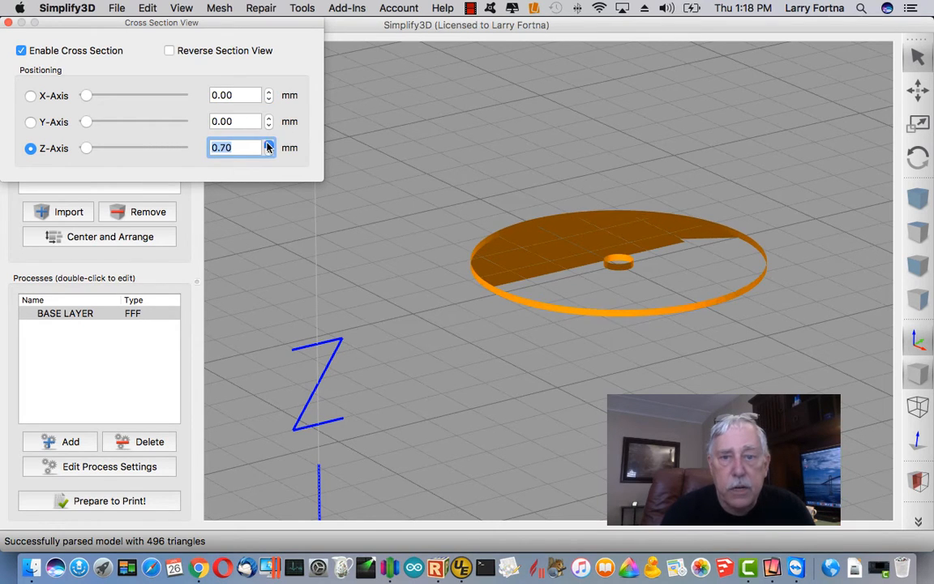
click(268, 144)
click(267, 145)
click(267, 145)
click(267, 144)
click(268, 145)
click(268, 144)
click(267, 145)
click(268, 144)
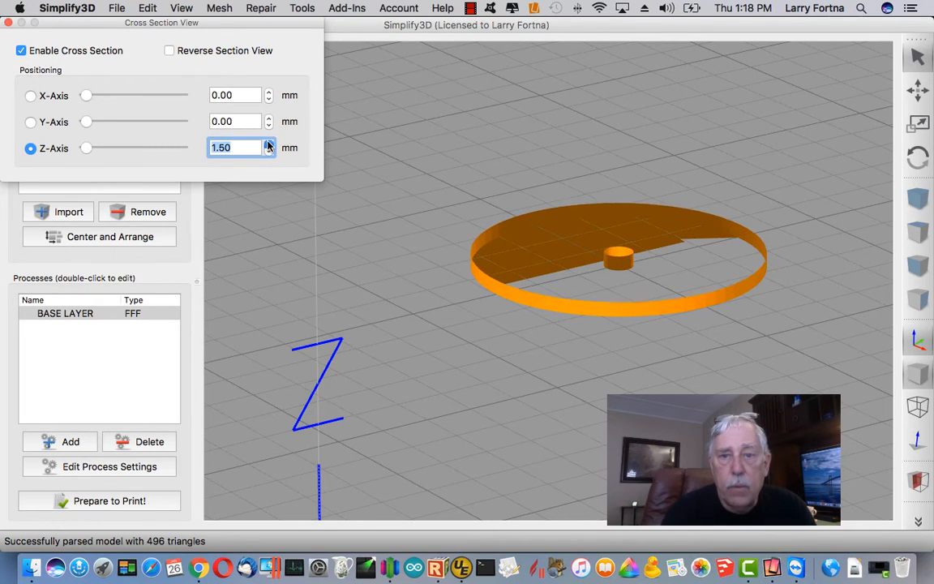
click(268, 145)
click(268, 144)
click(268, 144)
click(267, 144)
click(268, 145)
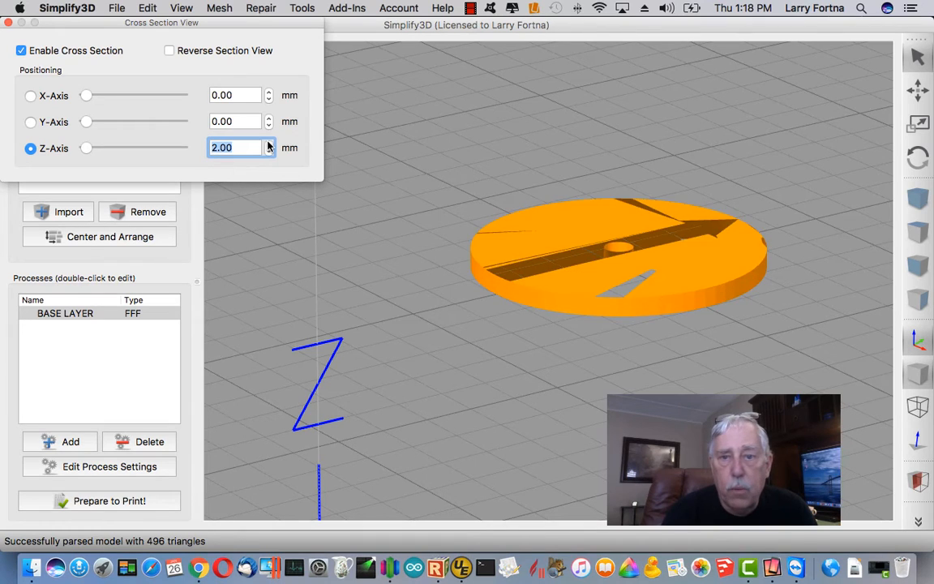
Step: Compare the Z-axis section at 2.10 mm and 2.20 mm, return it to 2.10 mm and close the cross section view
click(268, 144)
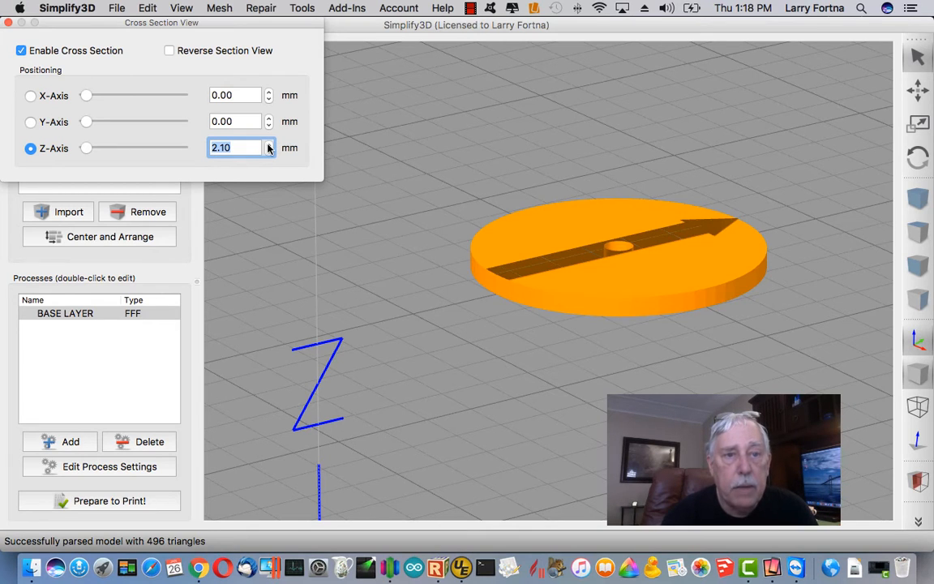
click(269, 145)
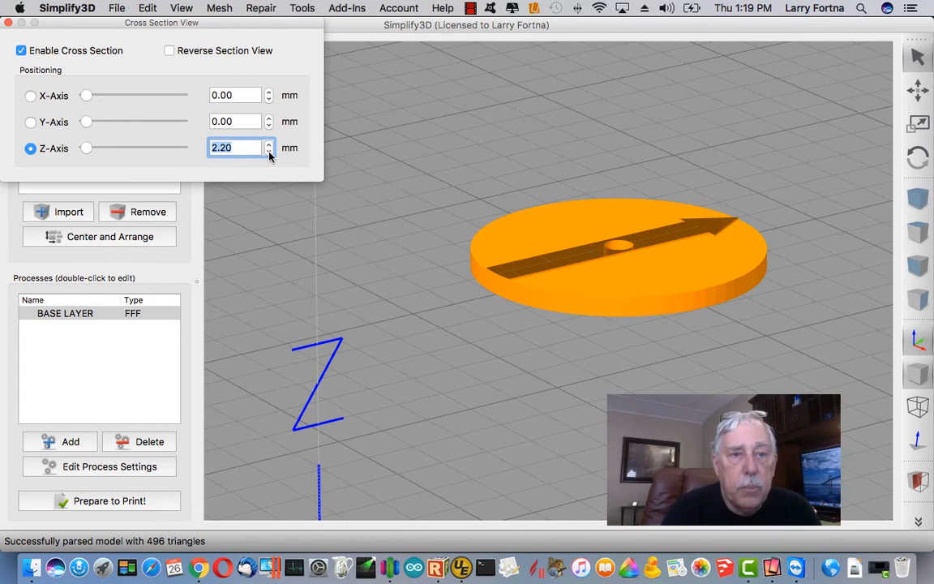
click(268, 151)
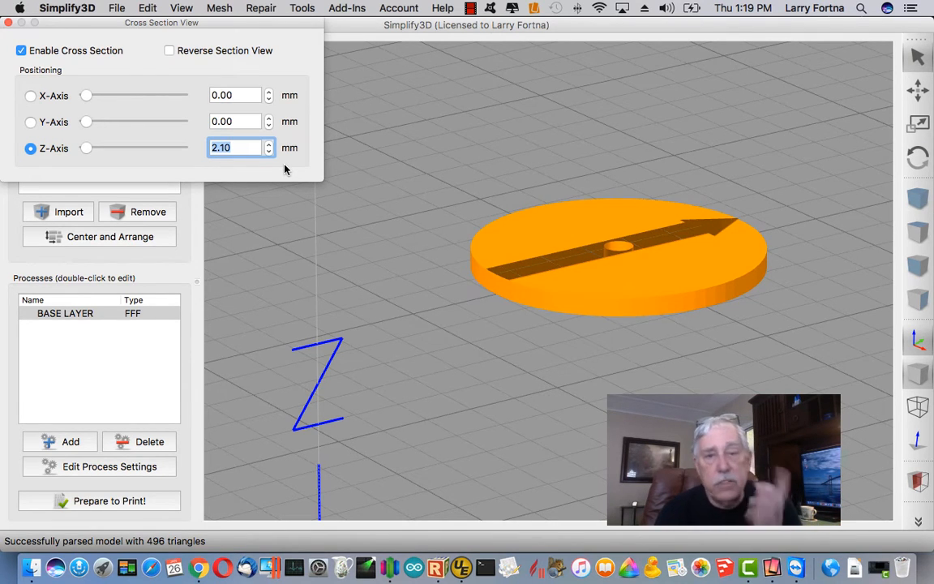
click(8, 25)
Step: Set the BASE LAYER process to stop printing at a height of 2.10 mm and accept the settings
click(147, 466)
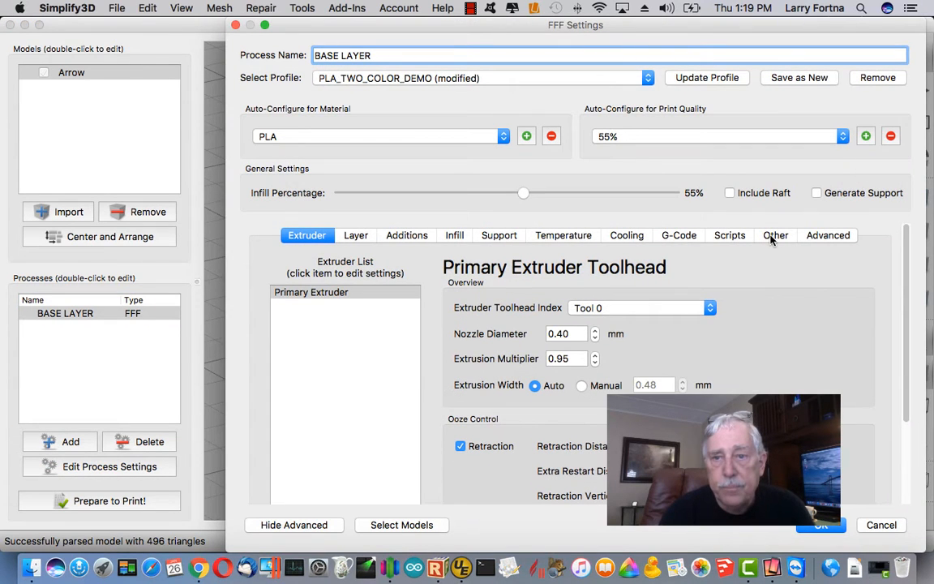
click(774, 236)
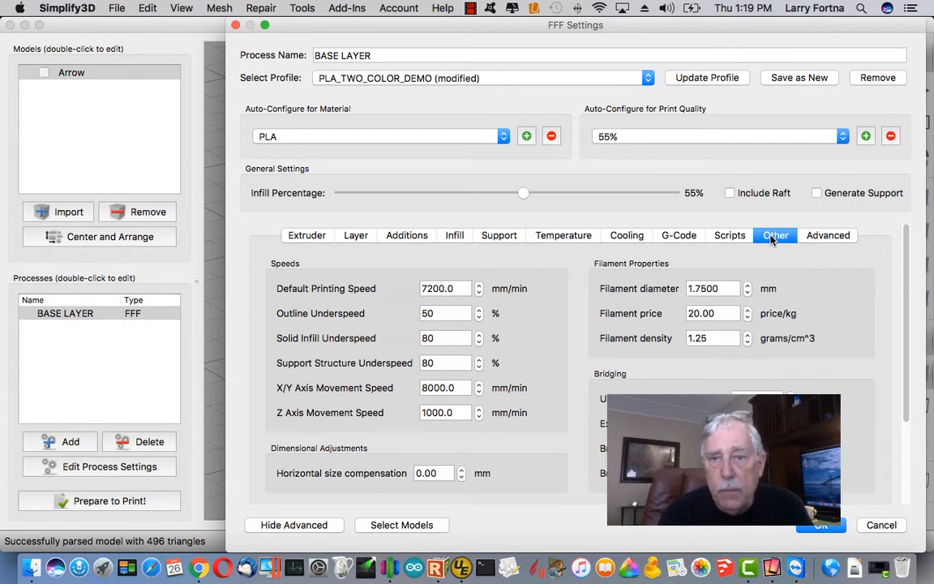
click(828, 236)
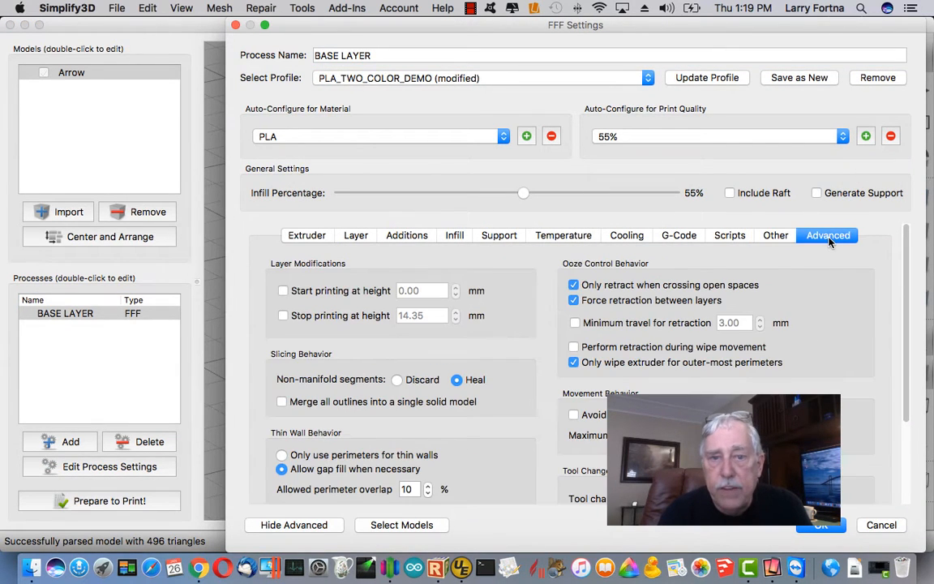
click(284, 315)
click(415, 310)
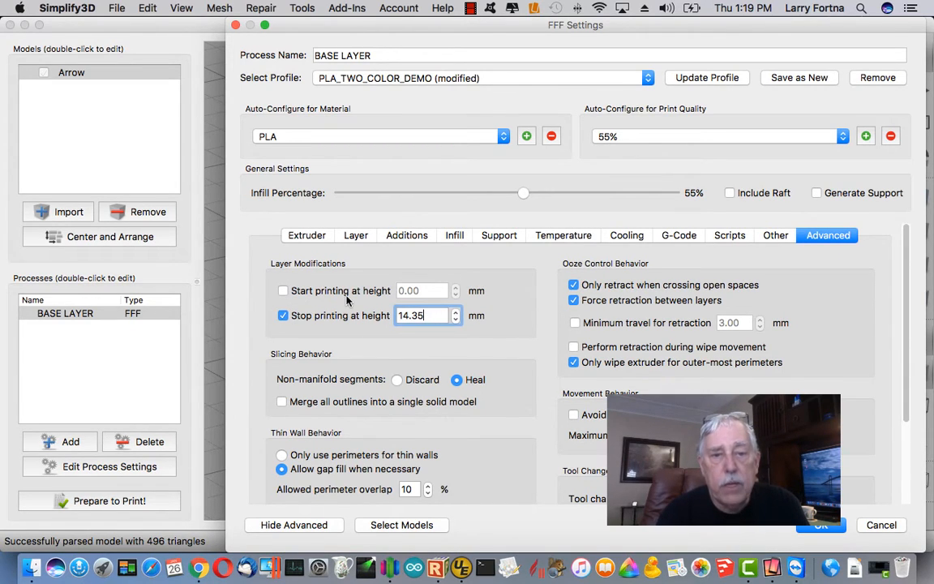
key(BackSpace)
key(BackSpace)
key(BackSpace)
key(BackSpace)
key(BackSpace)
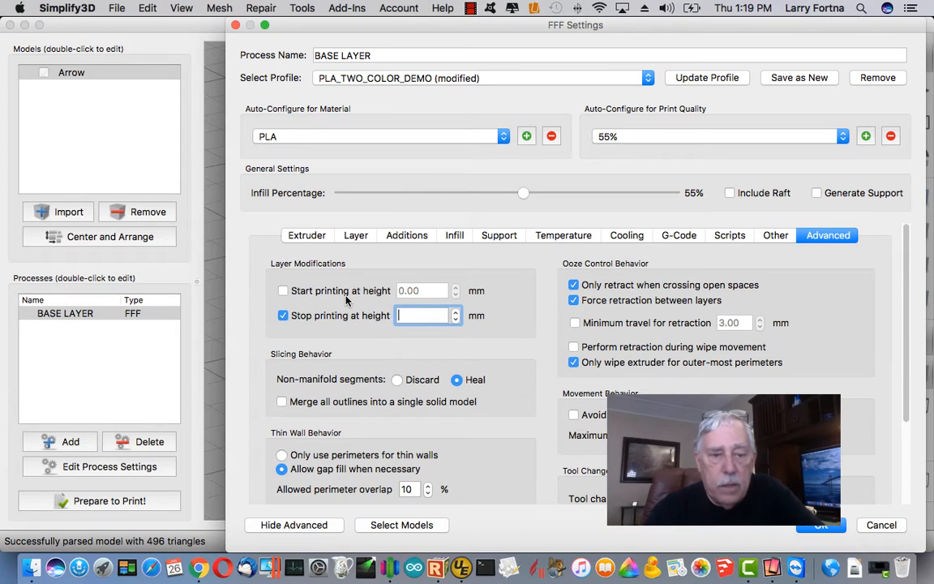
text(2.10)
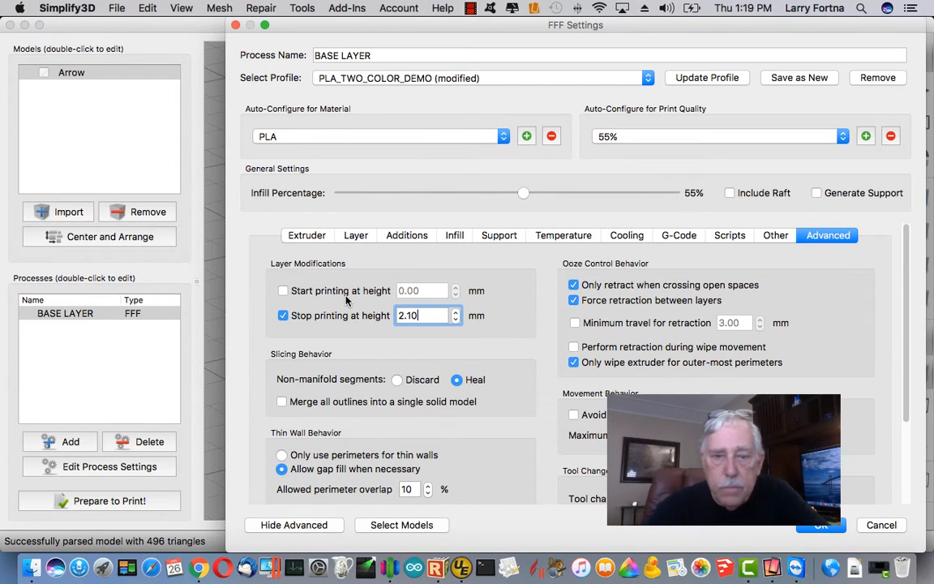
key(Return)
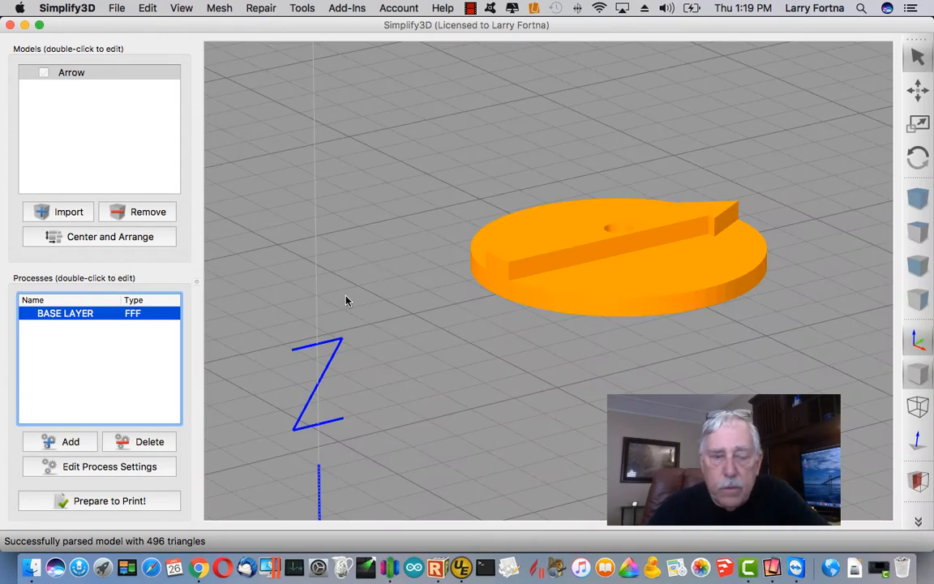
Step: Check the layer modification heights of the BASE LAYER process and close its settings
click(163, 470)
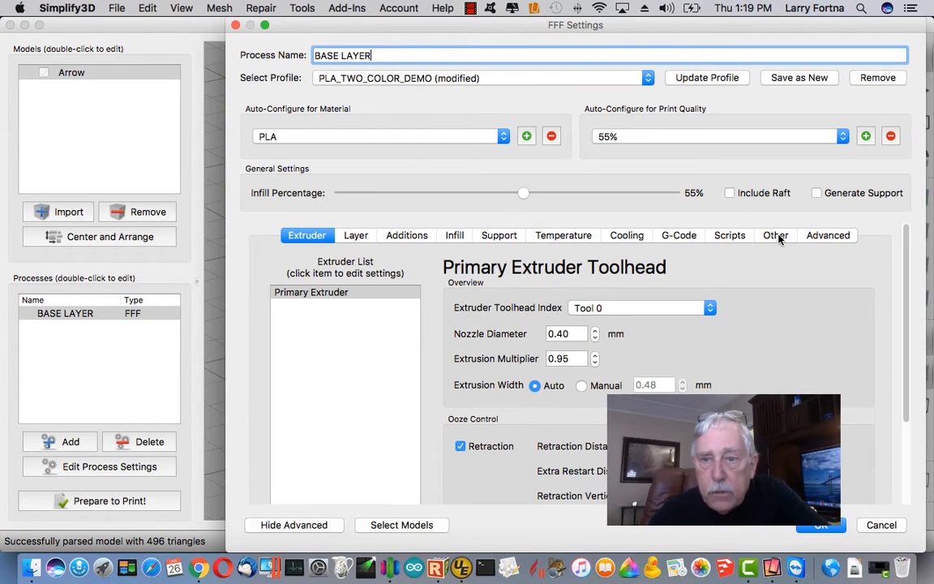
click(828, 235)
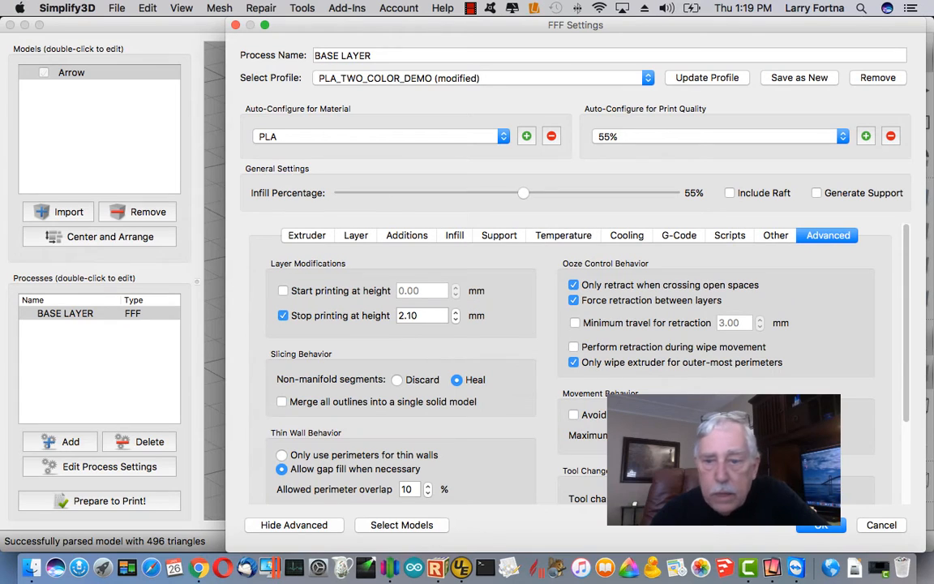
click(817, 525)
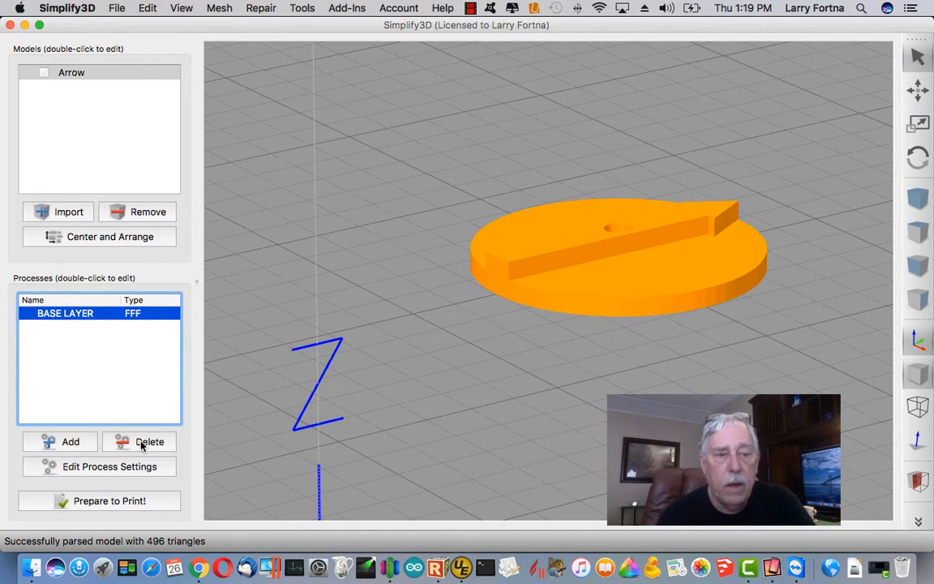
Step: Add a new process named Second Color, based on the PLA_TWO_COLOR_DEMO profile settings
click(76, 442)
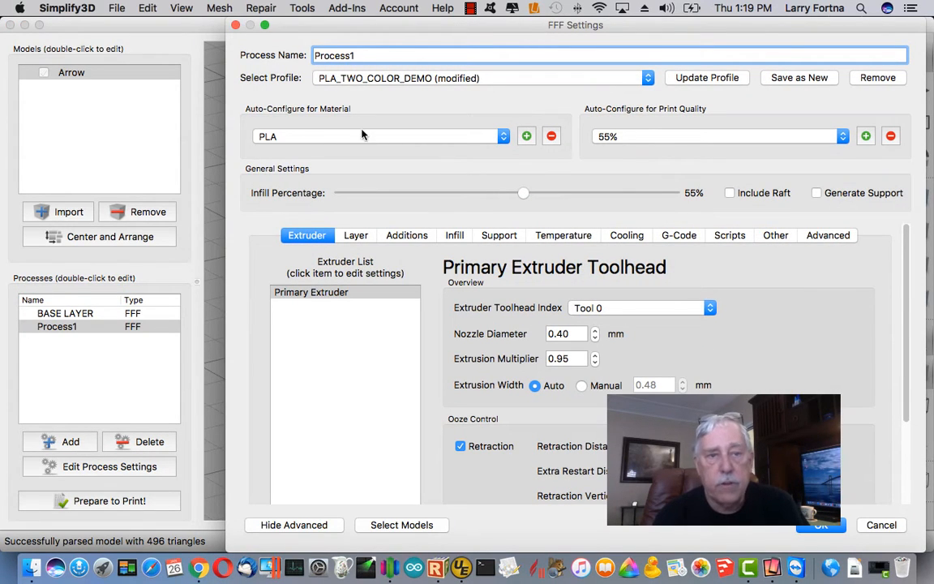
drag(385, 54, 279, 50)
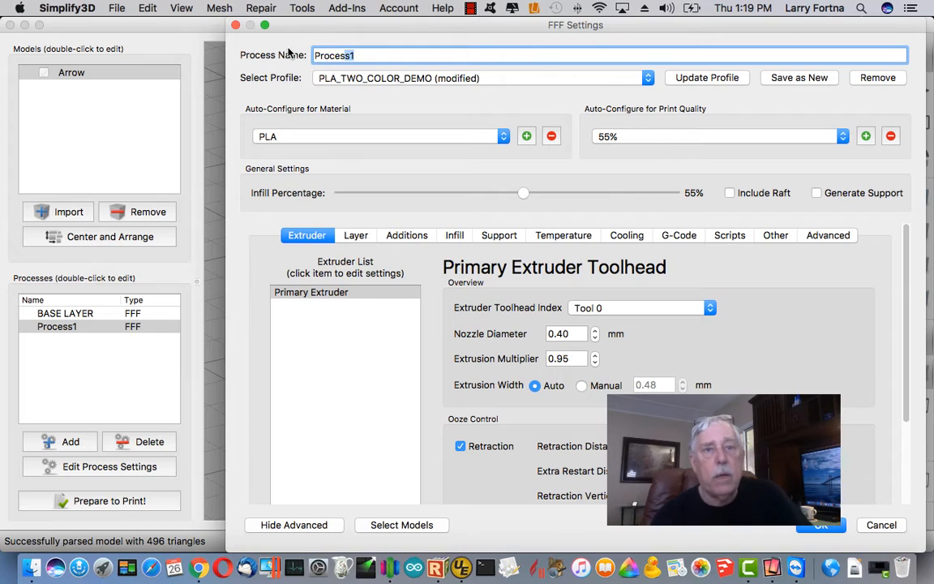
key(BackSpace)
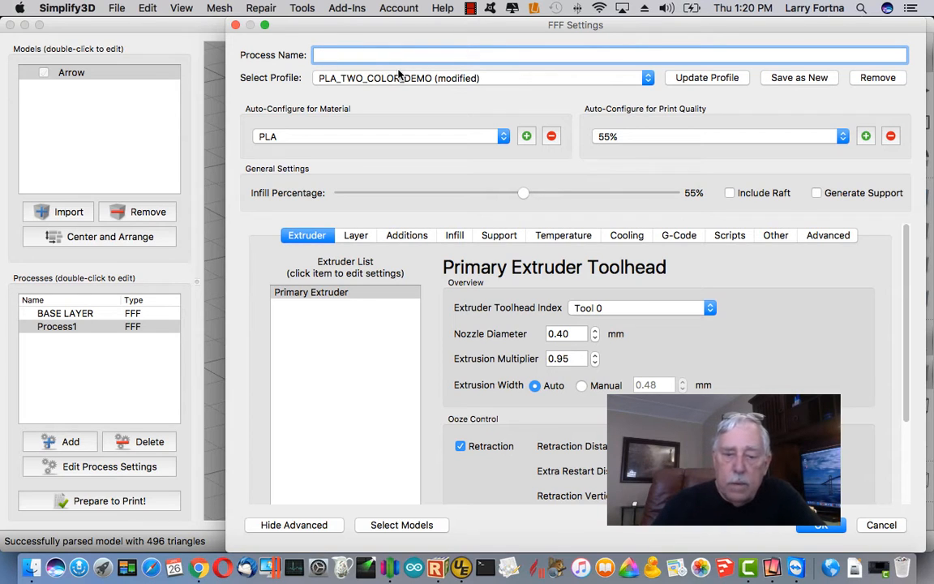
text(S)
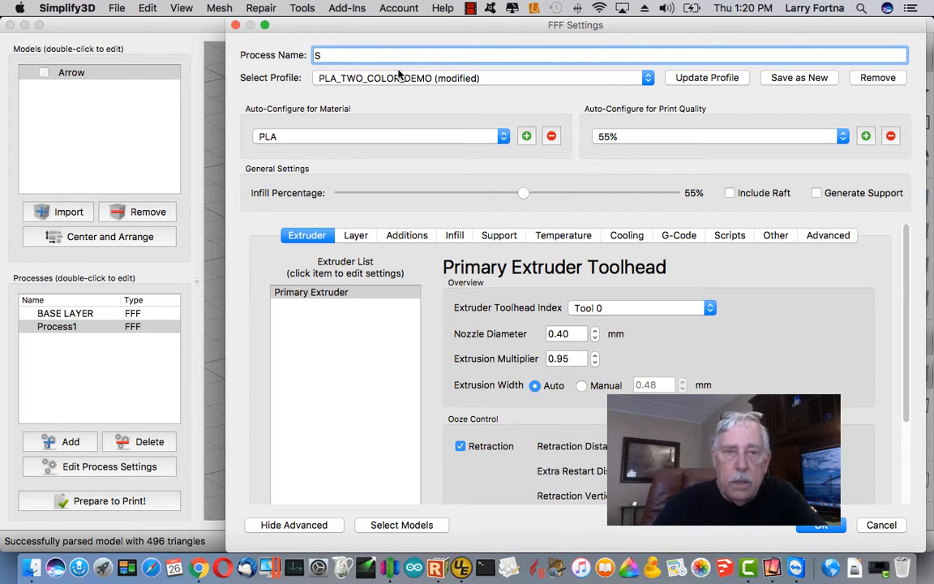
text(econd )
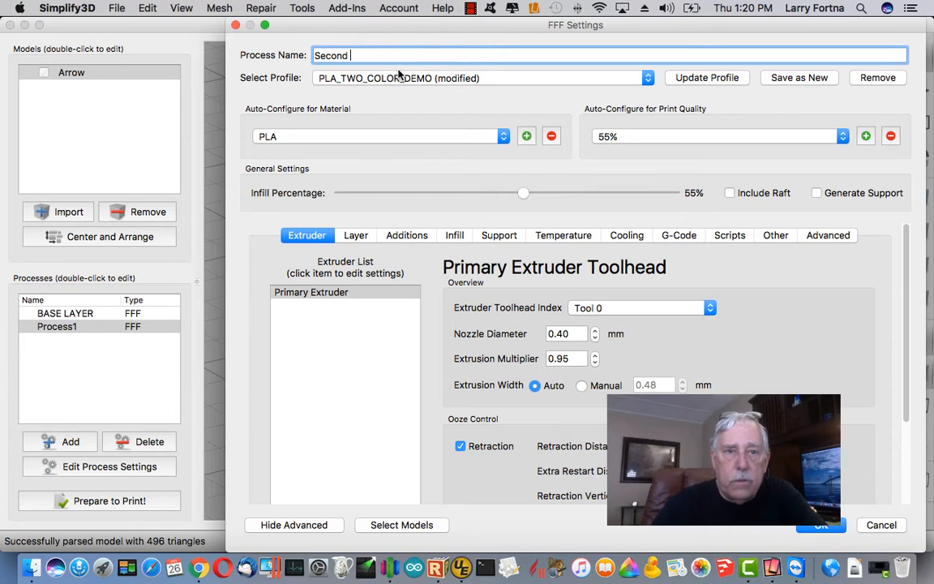
text(Color)
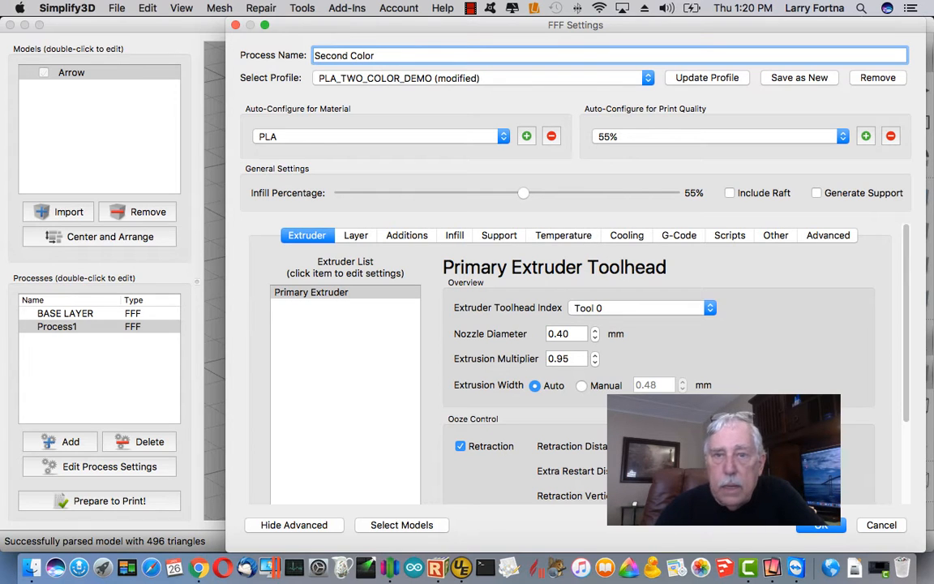
click(823, 525)
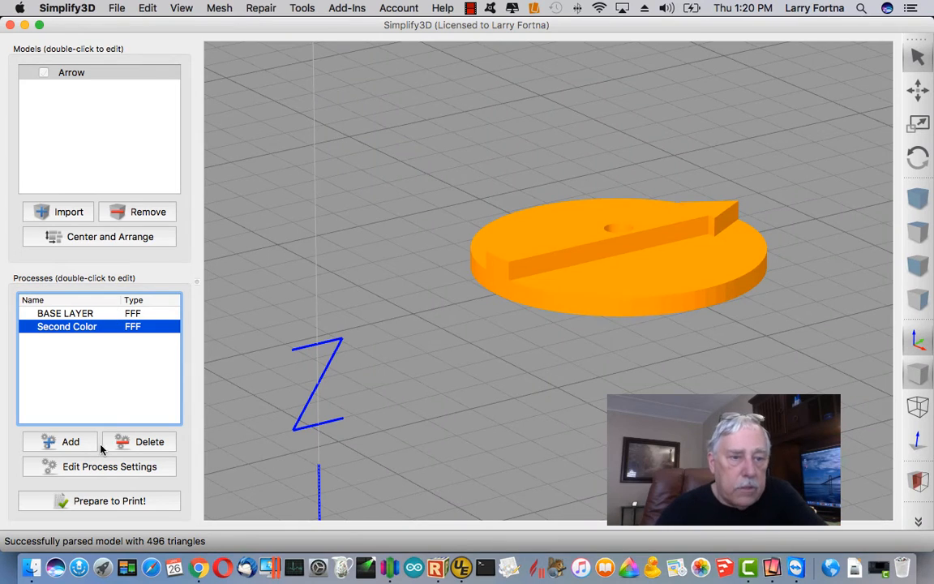
Step: Set the Second Color process to start printing at a height of 2.10 mm and disable its stop height
click(142, 468)
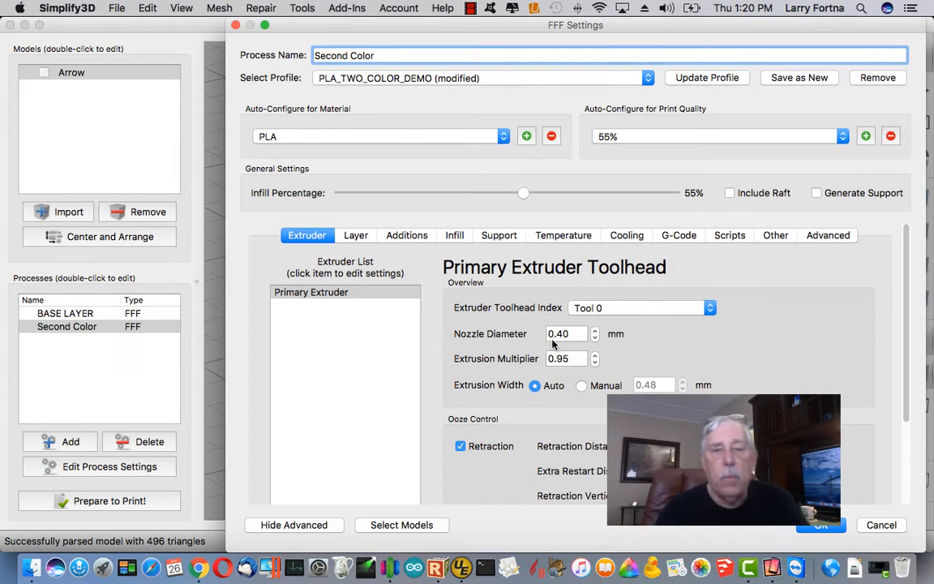
click(827, 240)
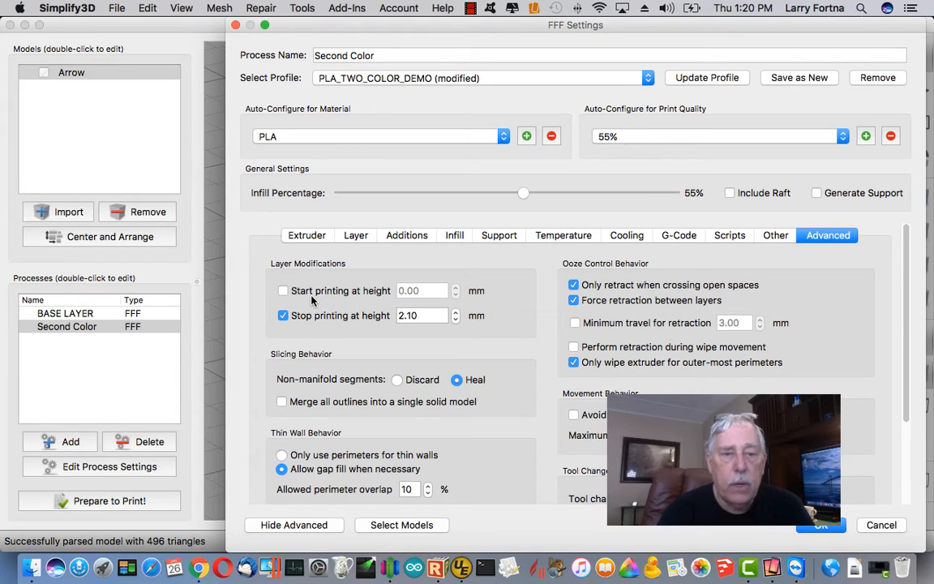
click(283, 291)
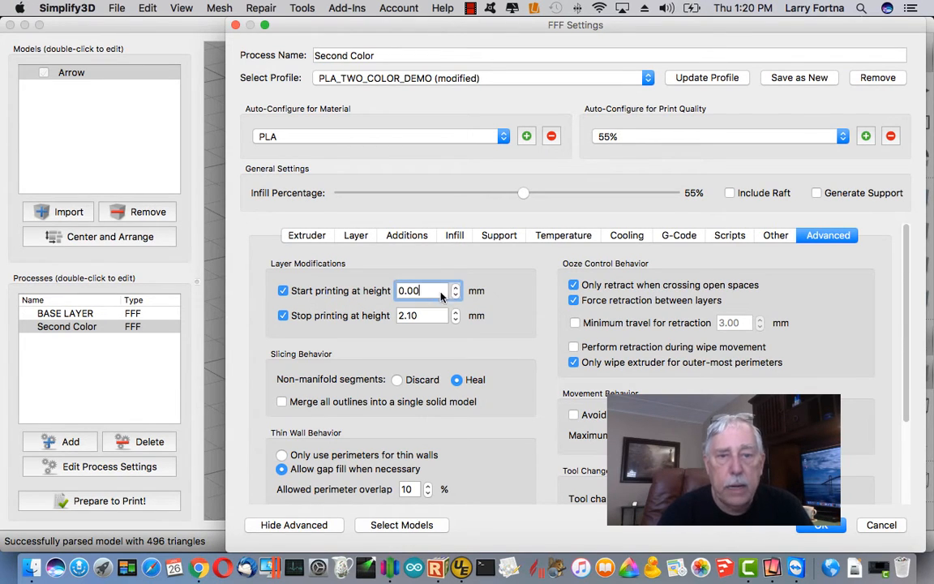
key(BackSpace)
key(BackSpace)
key(BackSpace)
key(BackSpace)
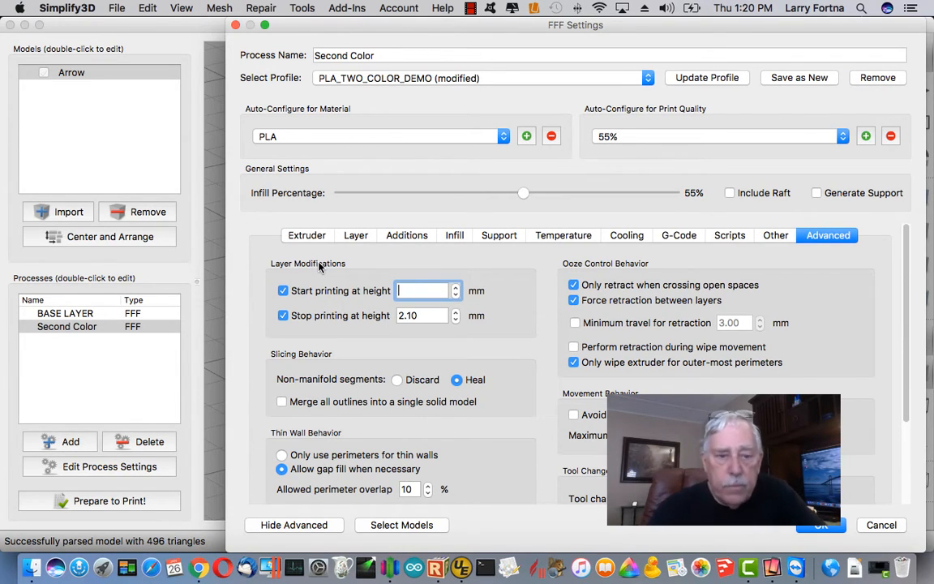
text(2.10)
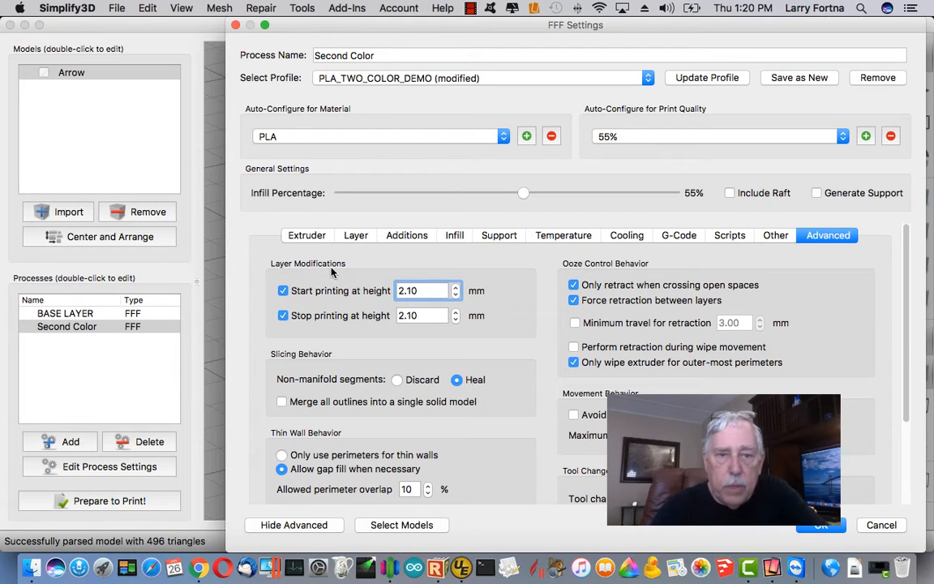
click(283, 316)
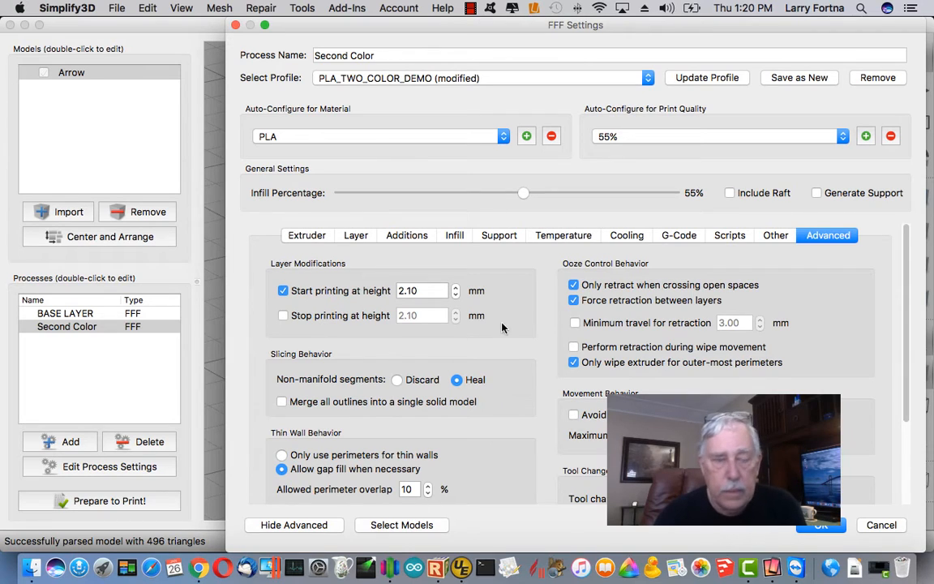
Step: Assign Tool 1 as the primary extruder toolhead for the Second Color process
click(311, 237)
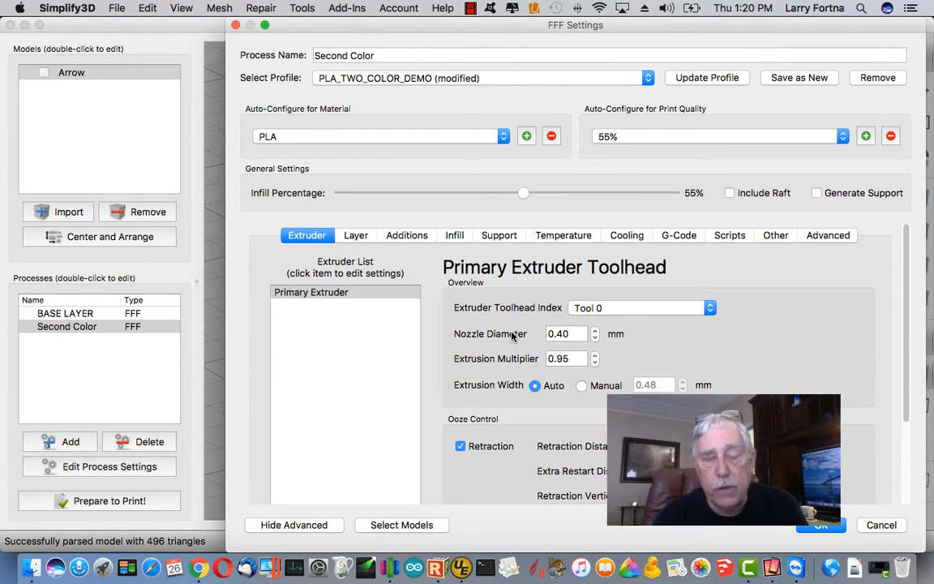
click(710, 309)
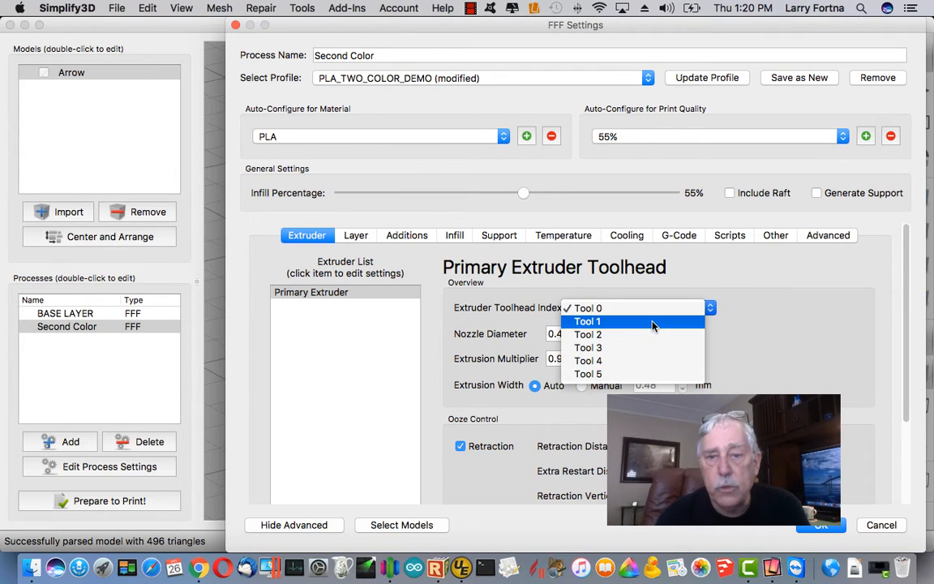
click(653, 323)
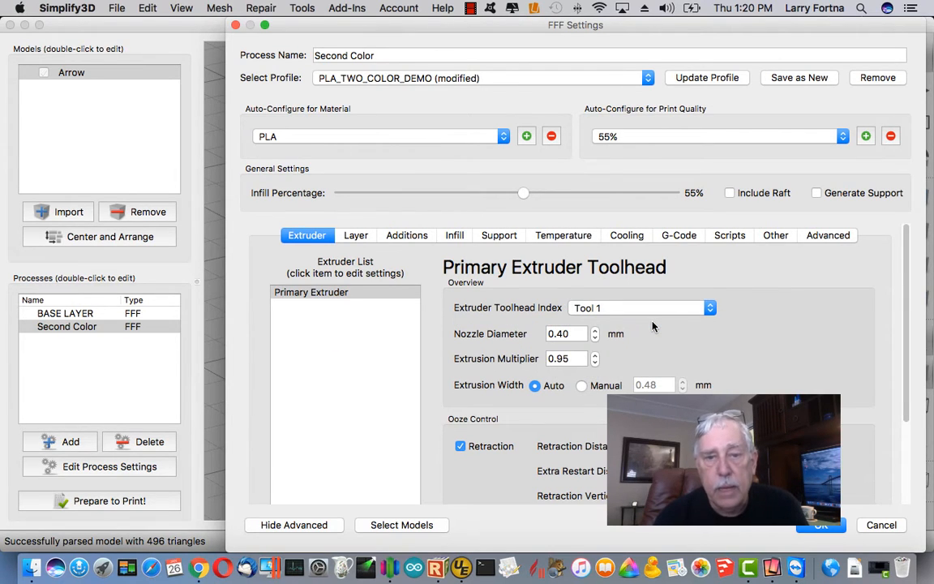
Step: Enter "M600 ; Filament Change" as the tool change script of the Second Color process and accept its settings
click(730, 236)
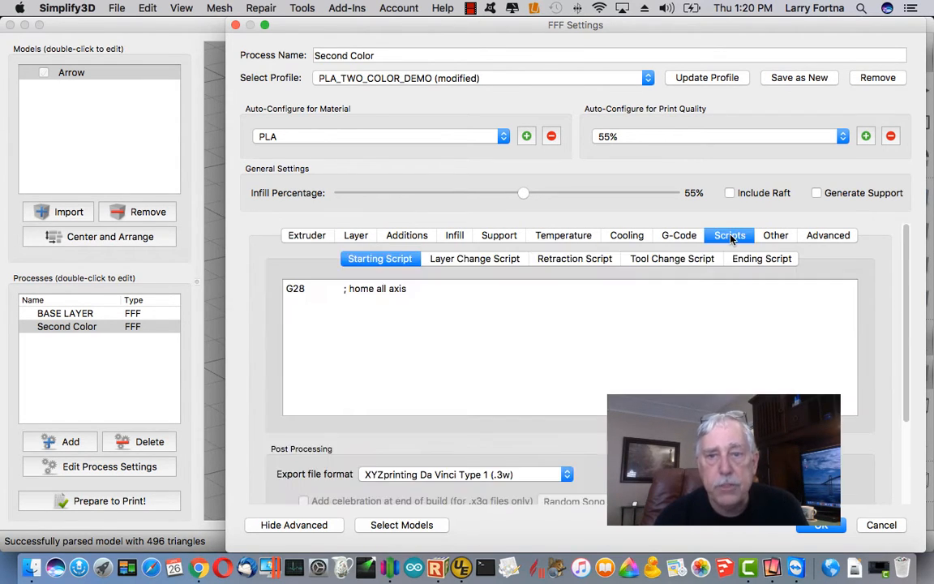
click(682, 259)
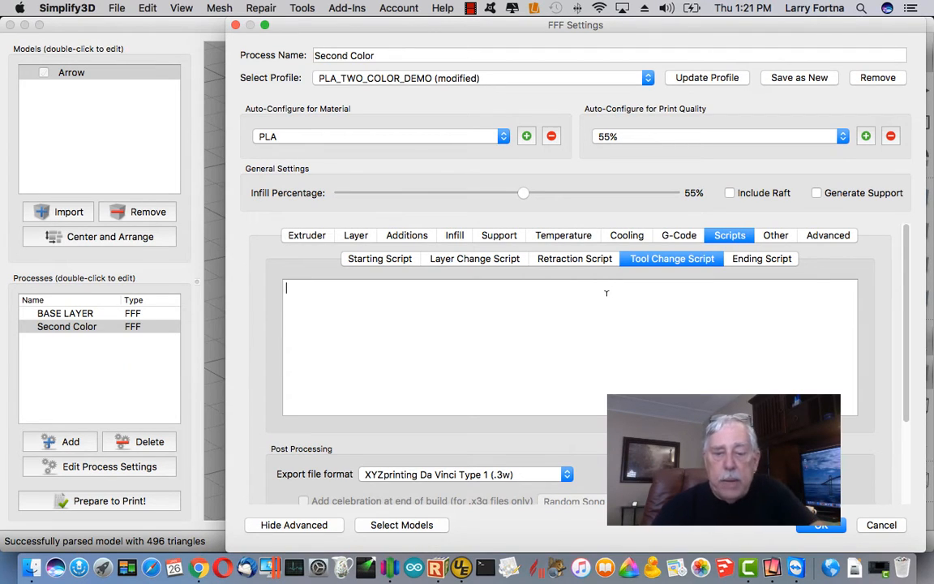
text(M600)
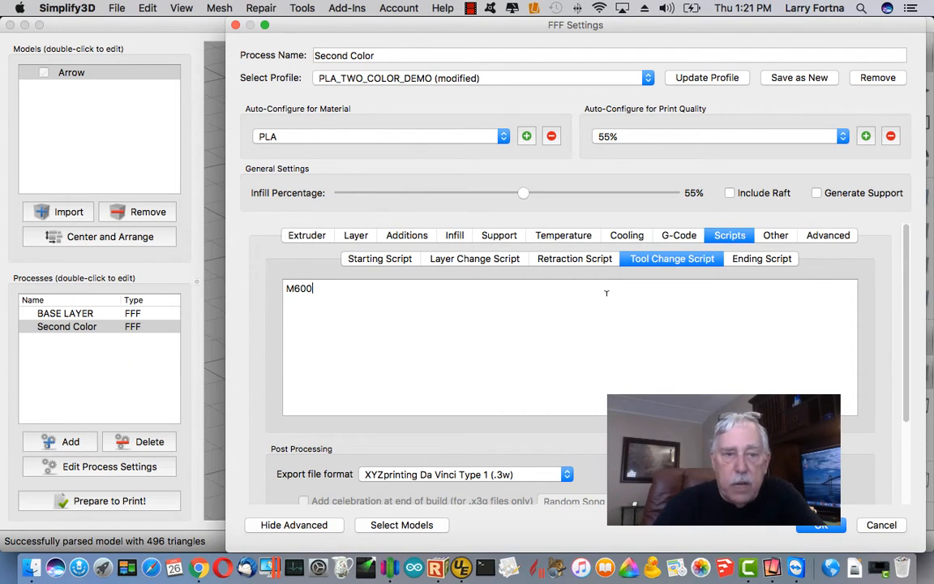
text( ;)
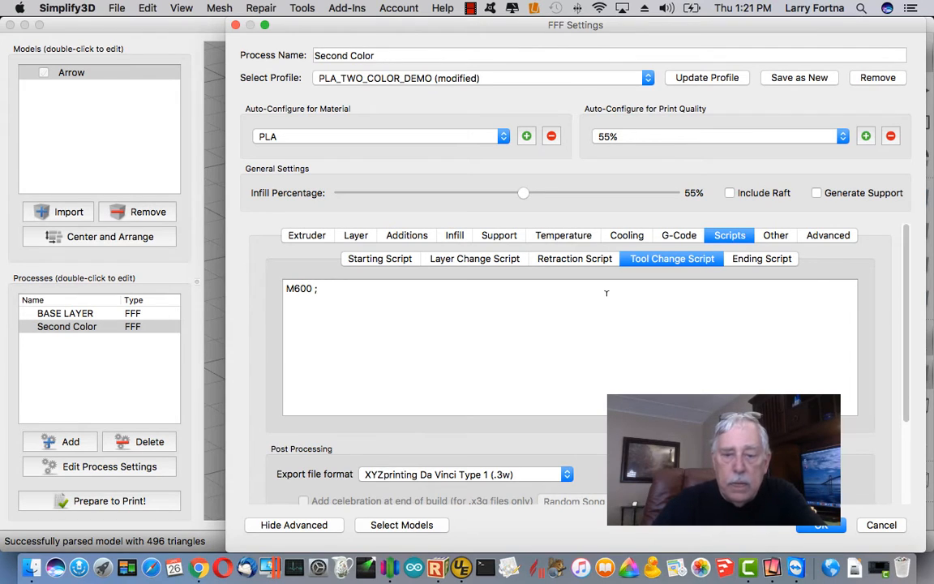
text( Filament )
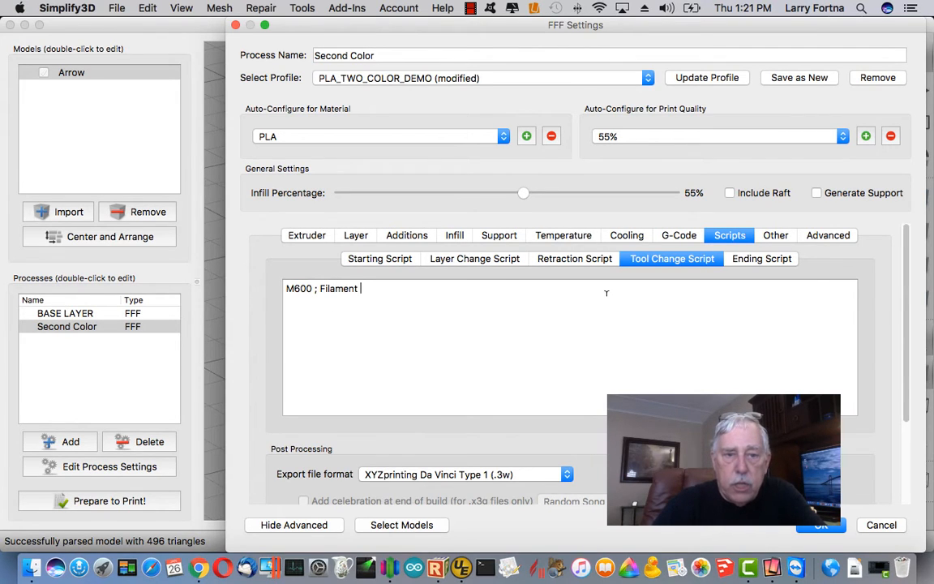
text(Change)
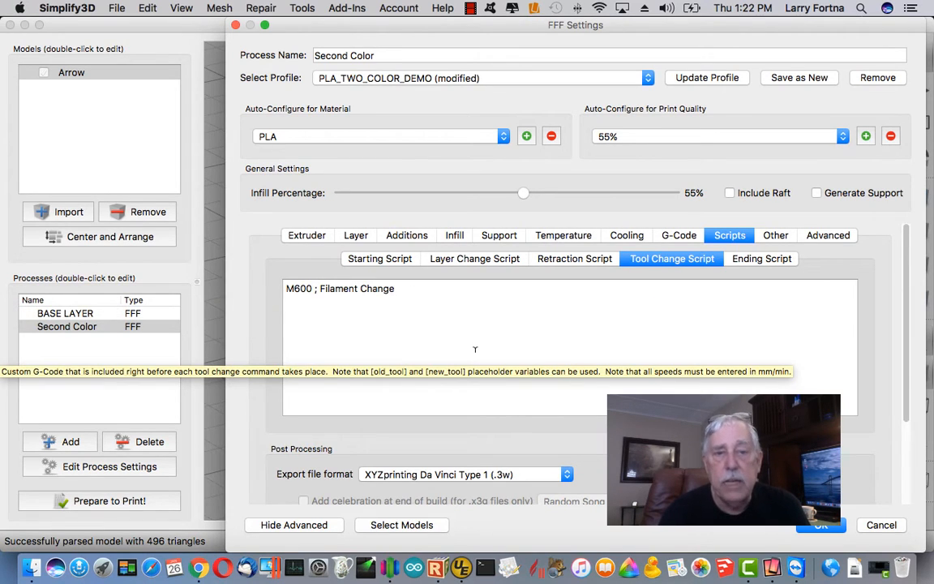
click(835, 527)
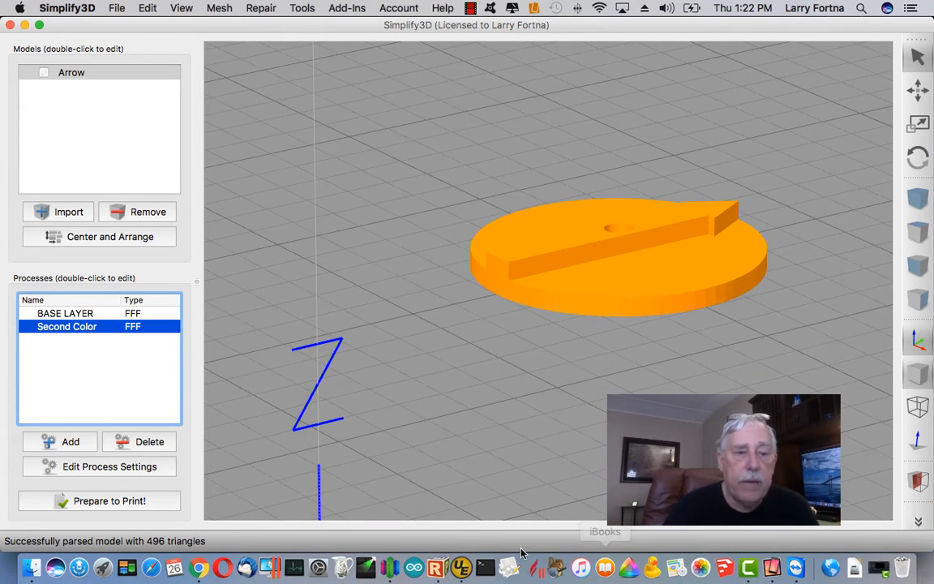
Step: Prepare both the BASE LAYER and Second Color processes for continuous layer-by-layer printing and inspect the toolpath preview
click(140, 504)
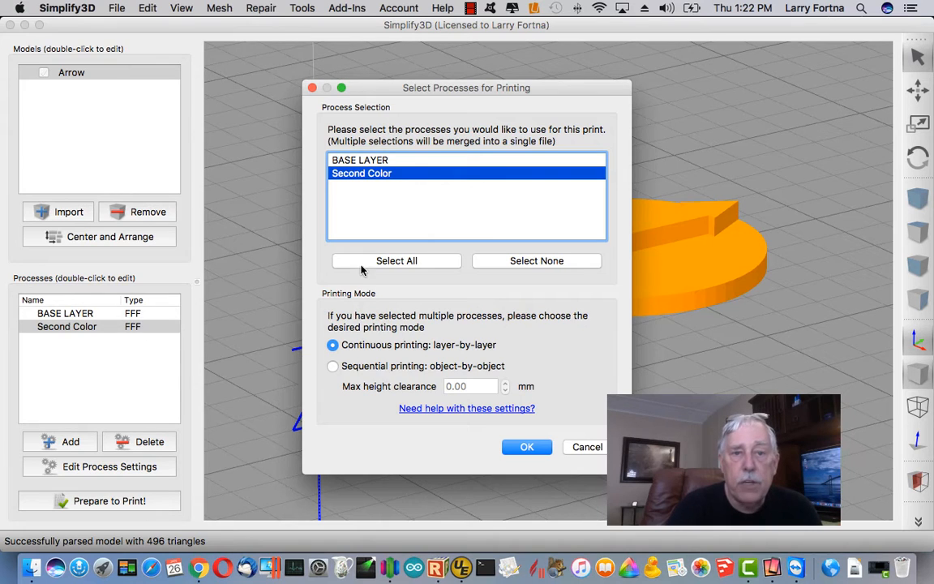
click(383, 262)
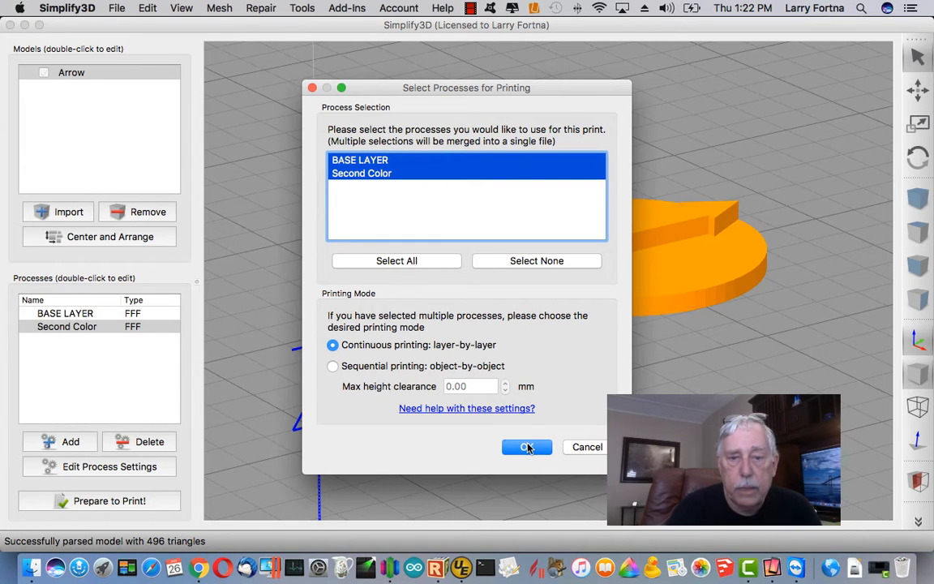
click(524, 447)
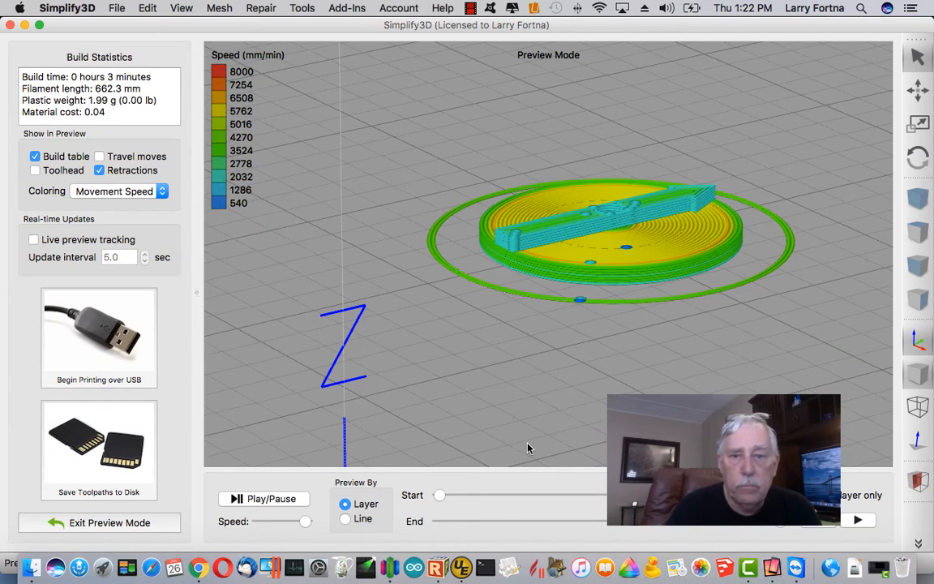
drag(479, 340, 529, 434)
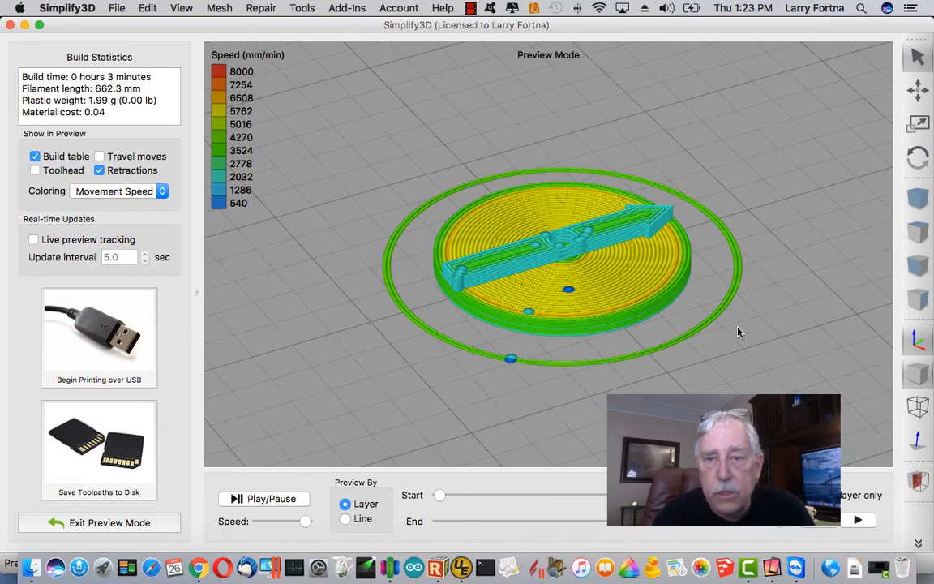
drag(738, 330, 604, 391)
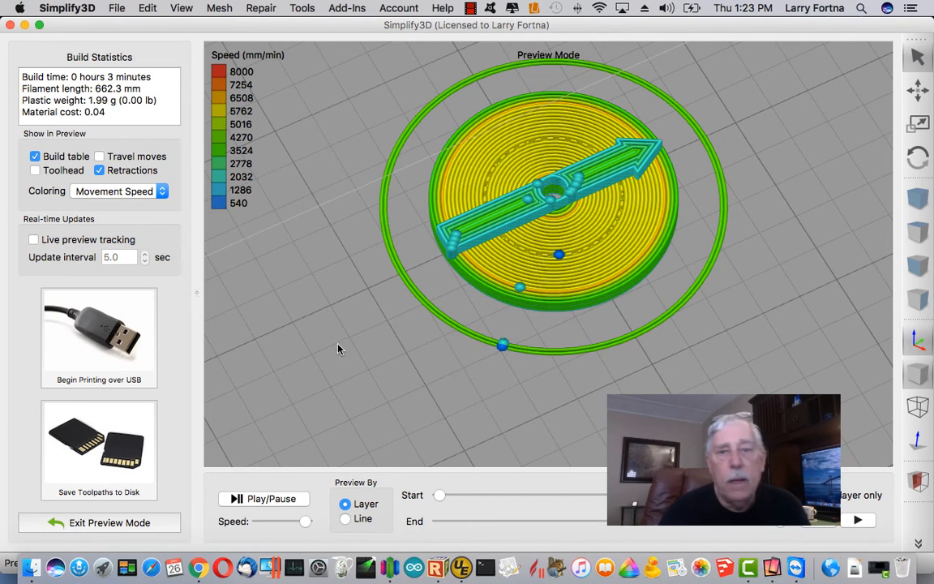
right_drag(338, 348, 348, 371)
drag(348, 373, 527, 308)
drag(827, 294, 796, 212)
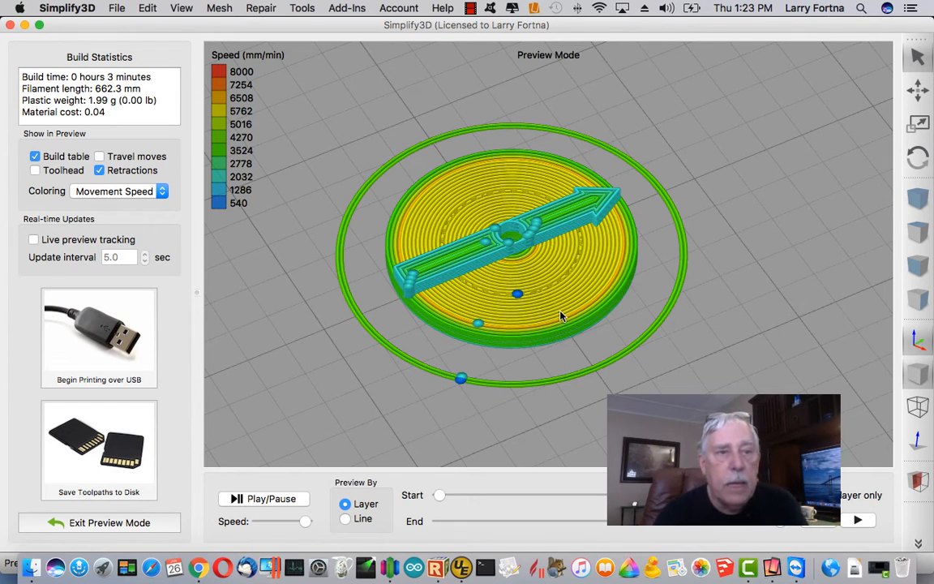
Step: Save the toolpaths as Arrow.3w on the Desktop, replacing the existing file
click(109, 467)
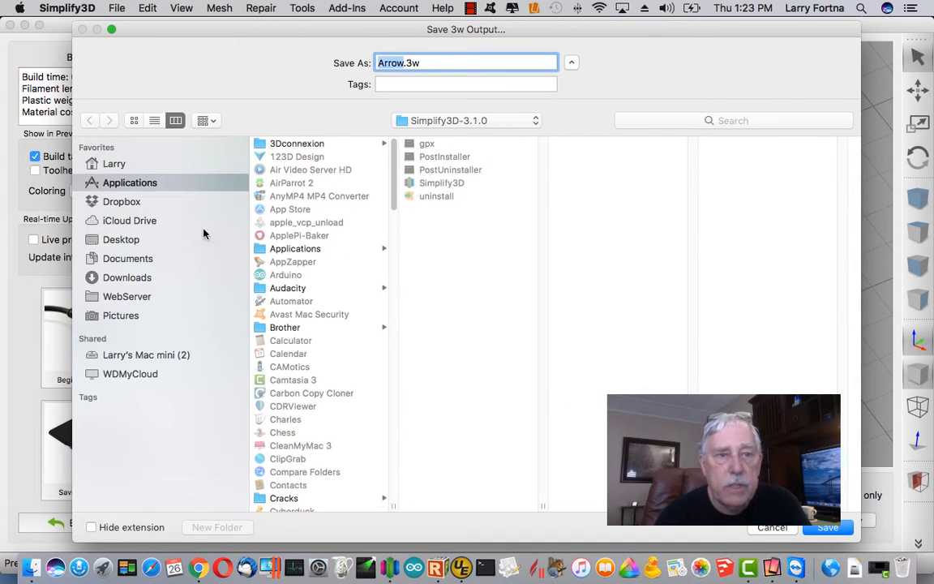
click(124, 237)
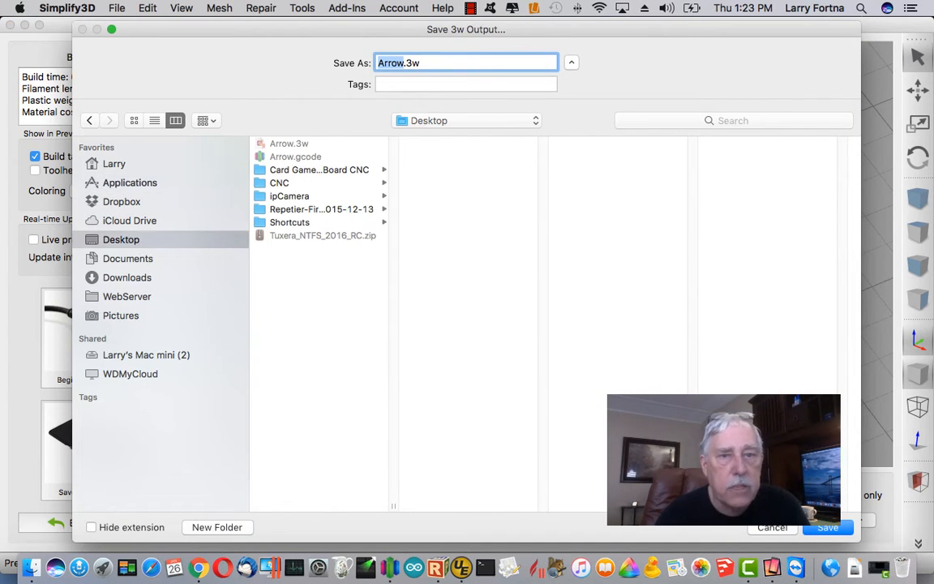
click(827, 527)
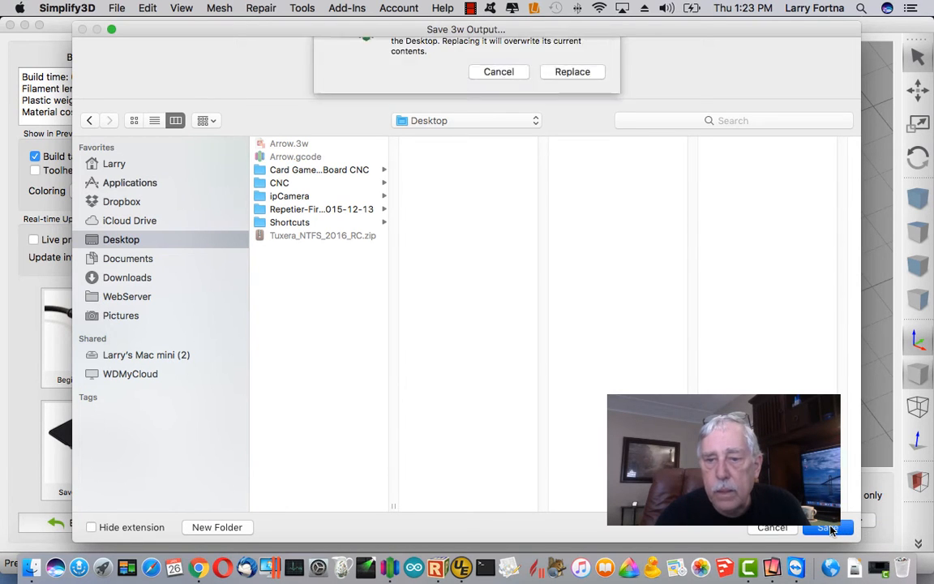
click(594, 128)
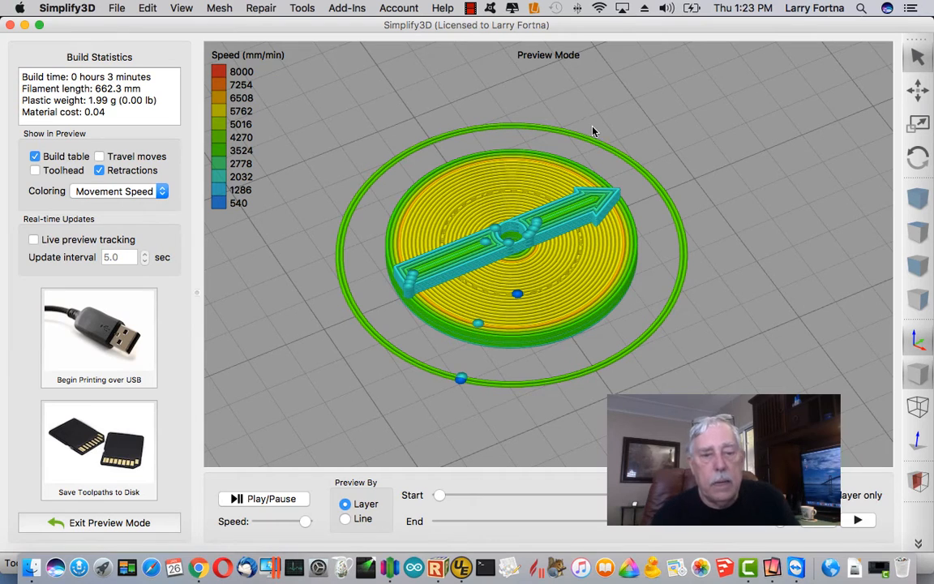
Step: Switch to UltraEdit and find the m600 command in Arrow.gcode to check the filament change
click(462, 567)
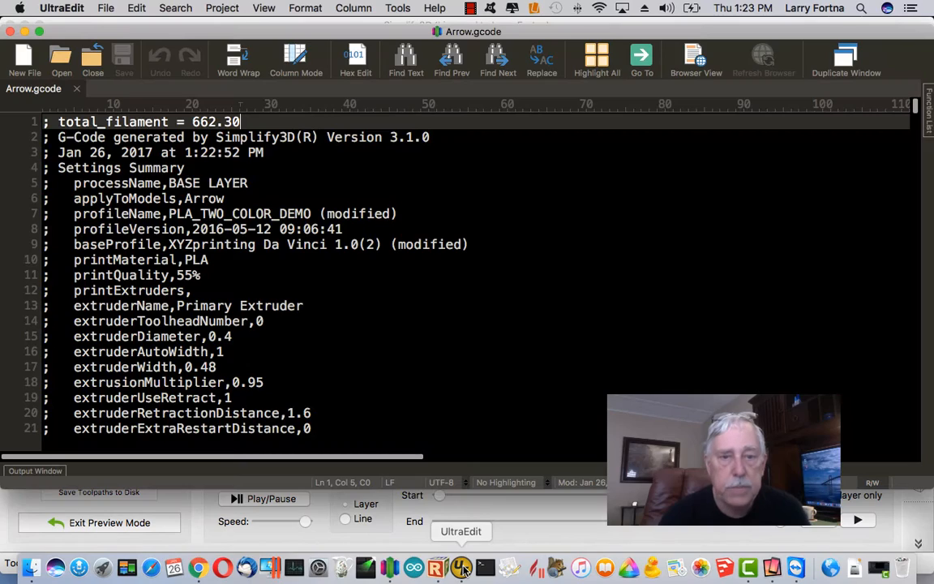
click(563, 270)
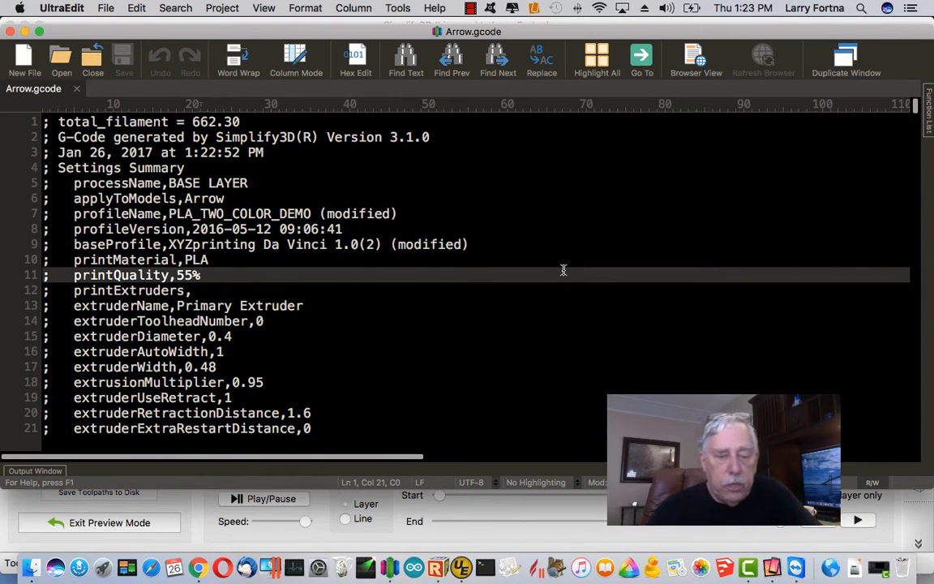
key(super+f)
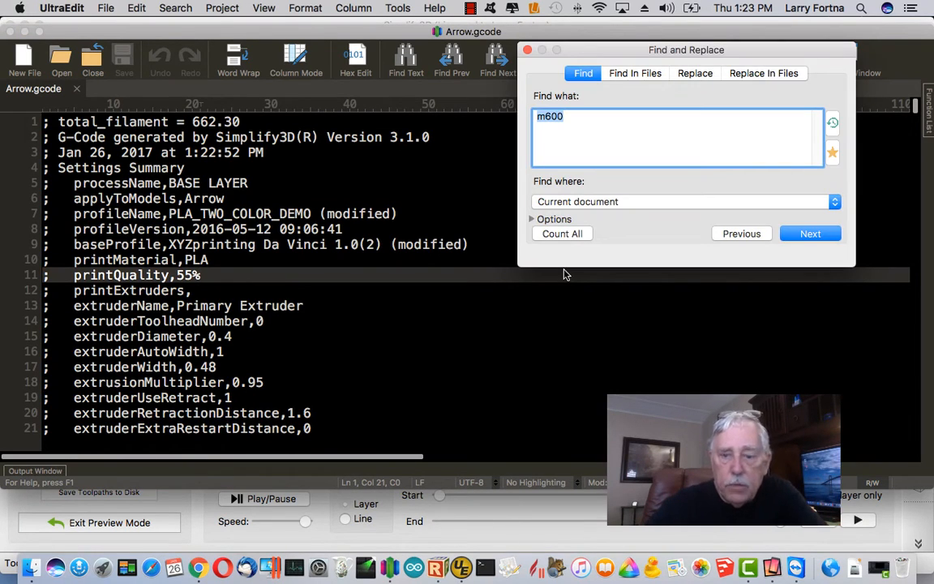
click(787, 236)
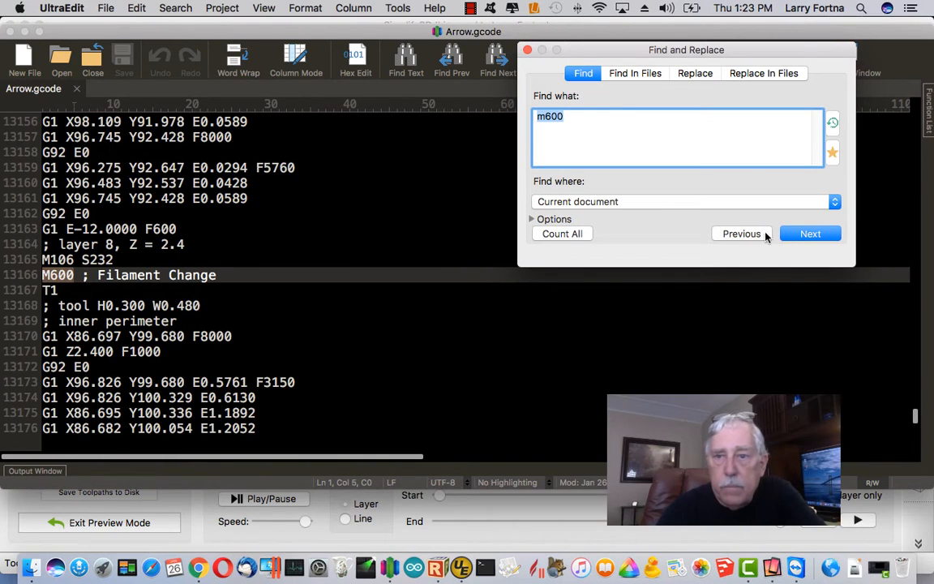
key(Escape)
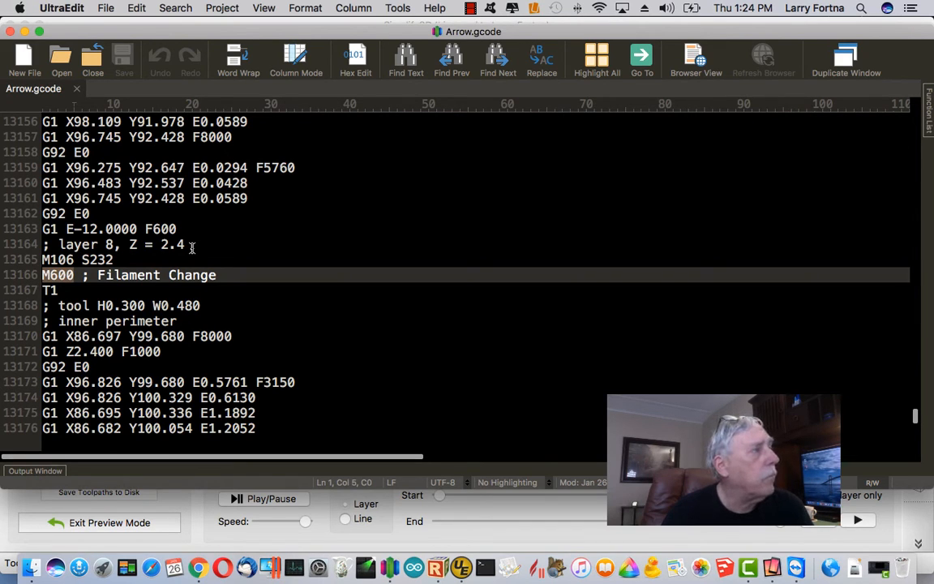
Step: Switch to Repetier-Host, turn on the heated bed at 60 °C and set Extruder 1's temperature to 226 °C
click(392, 561)
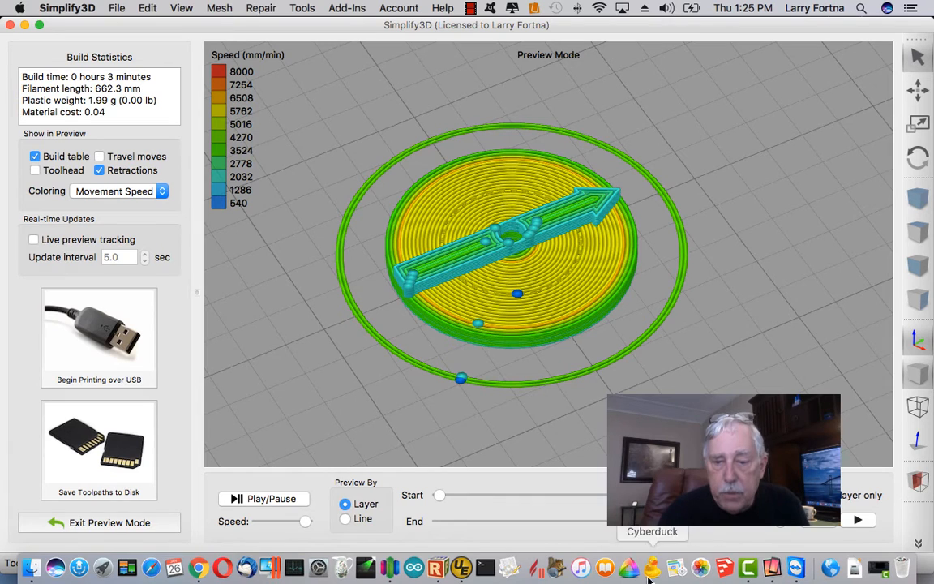
click(437, 568)
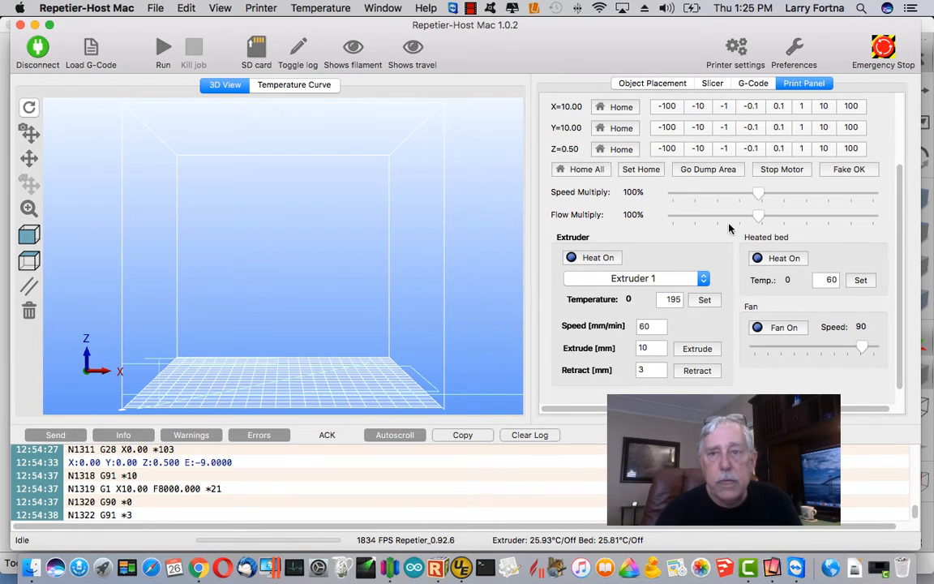
click(783, 261)
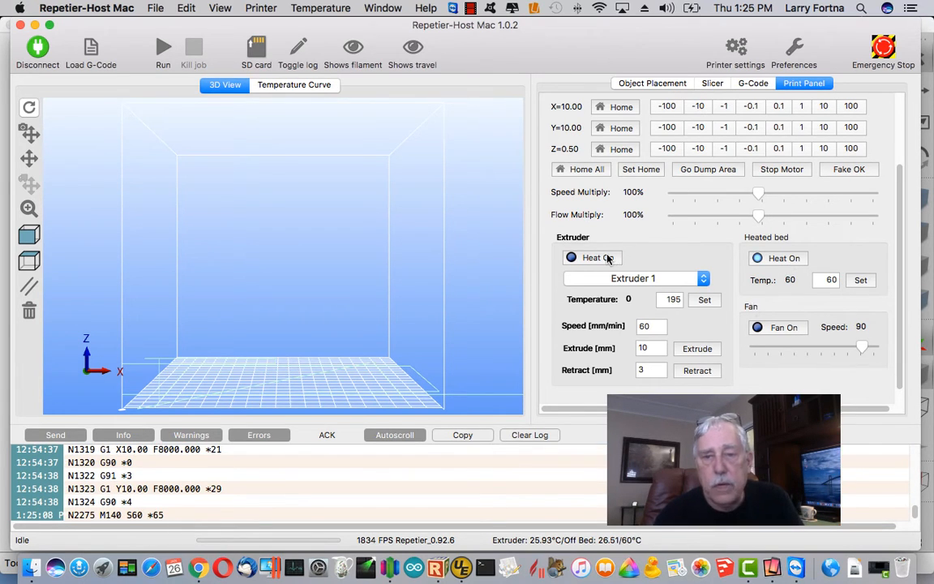
click(672, 299)
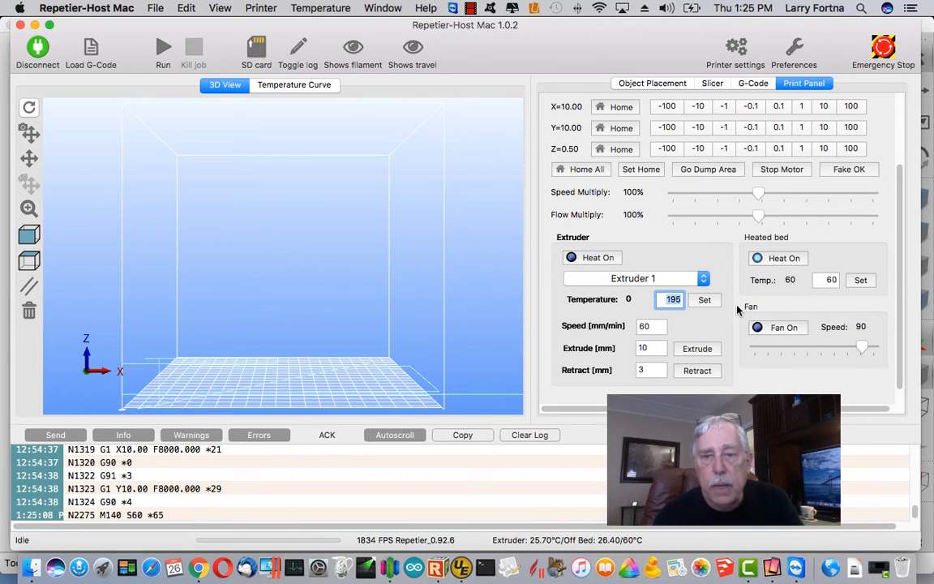
text(226)
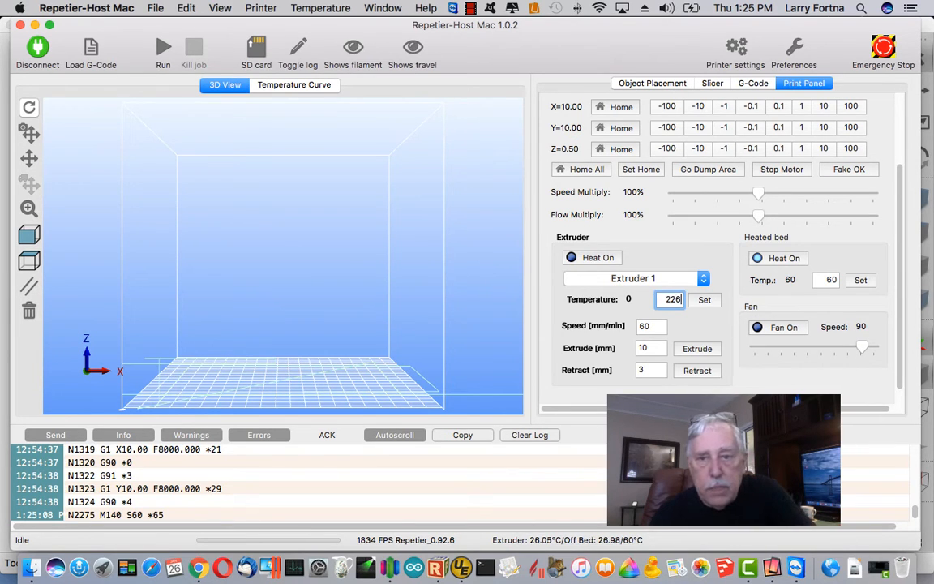
click(705, 300)
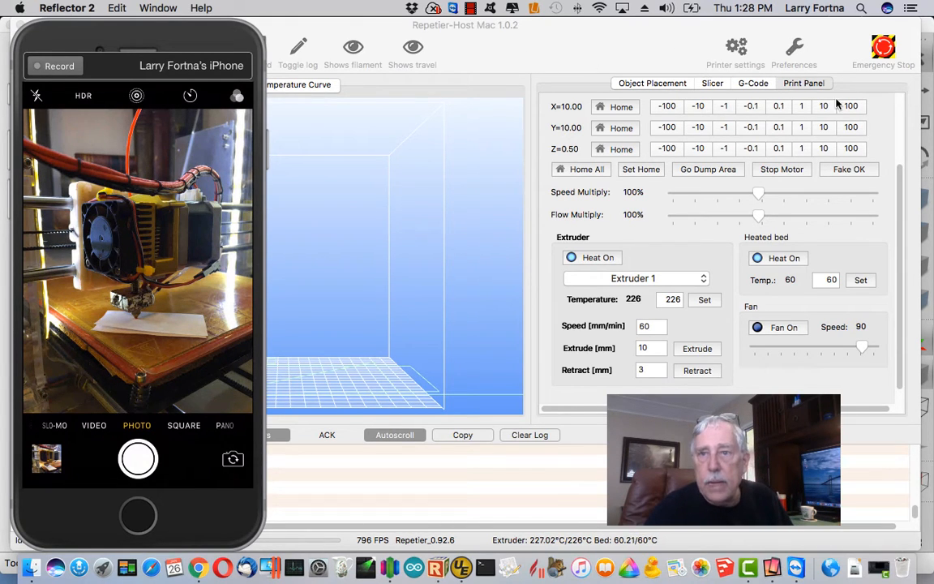
Step: Arrange the Repetier-Host window and the Reflector 2 phone camera view side by side, keeping the print controls visible
click(807, 83)
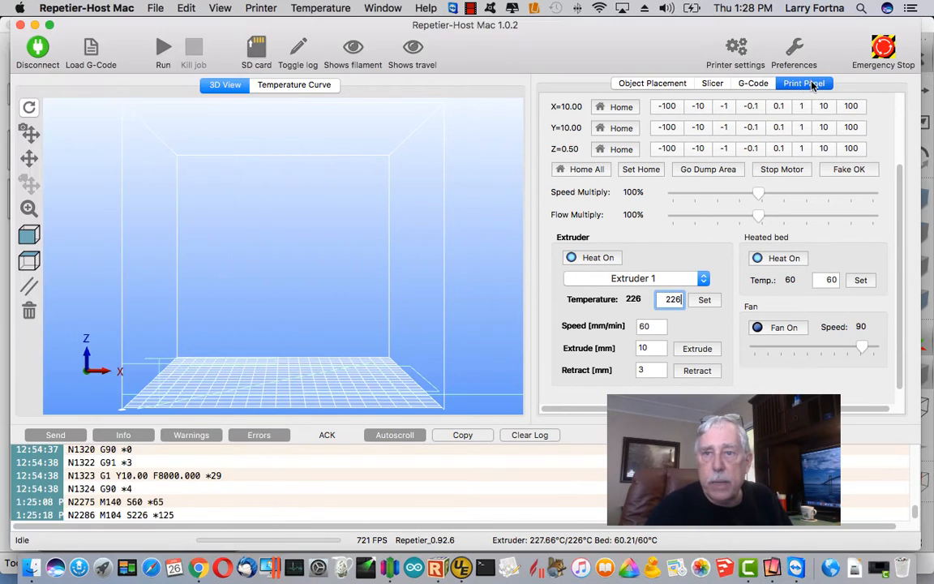
drag(472, 50, 194, 152)
click(71, 38)
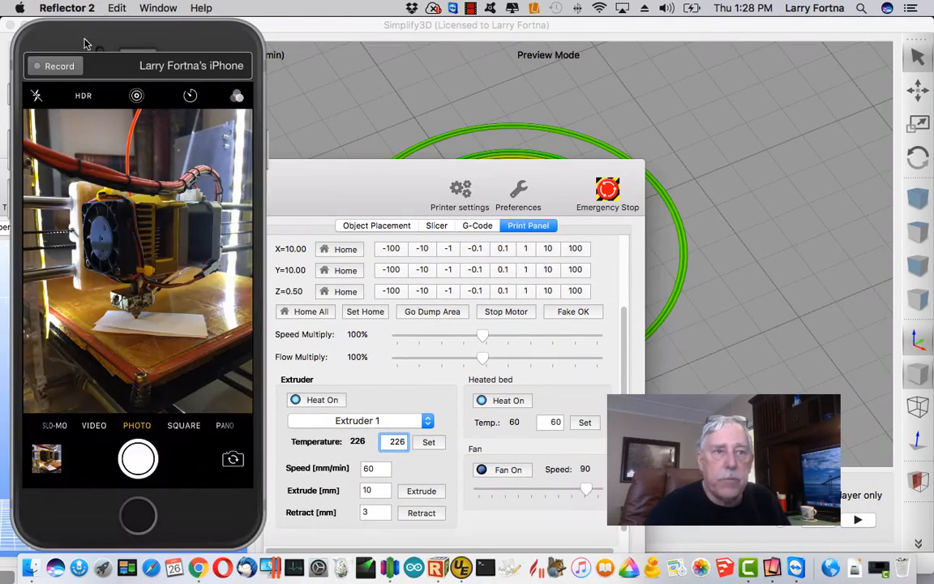
drag(188, 37, 819, 41)
drag(350, 195, 334, 47)
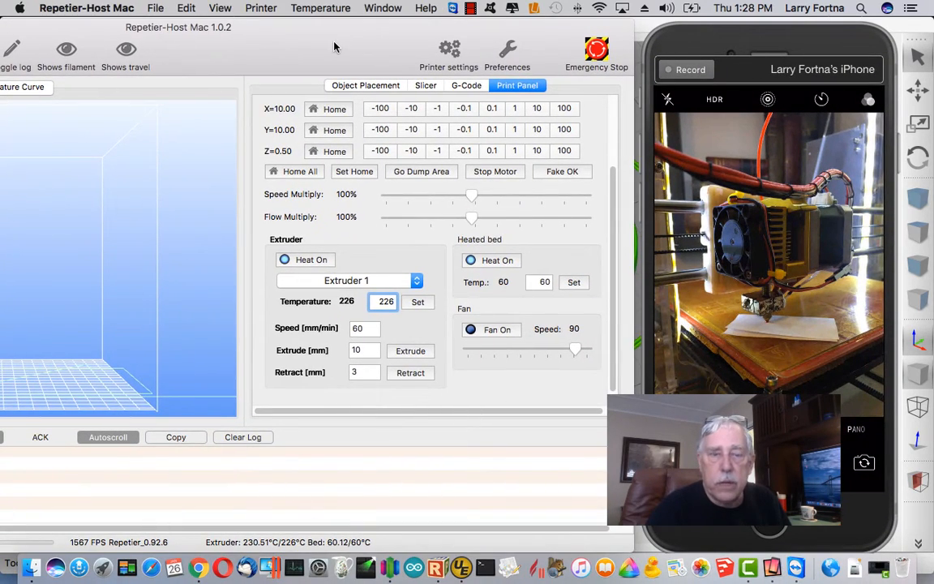
Step: Home the printer's Z axis and run the print job, with the phone camera view brought to the front
click(335, 152)
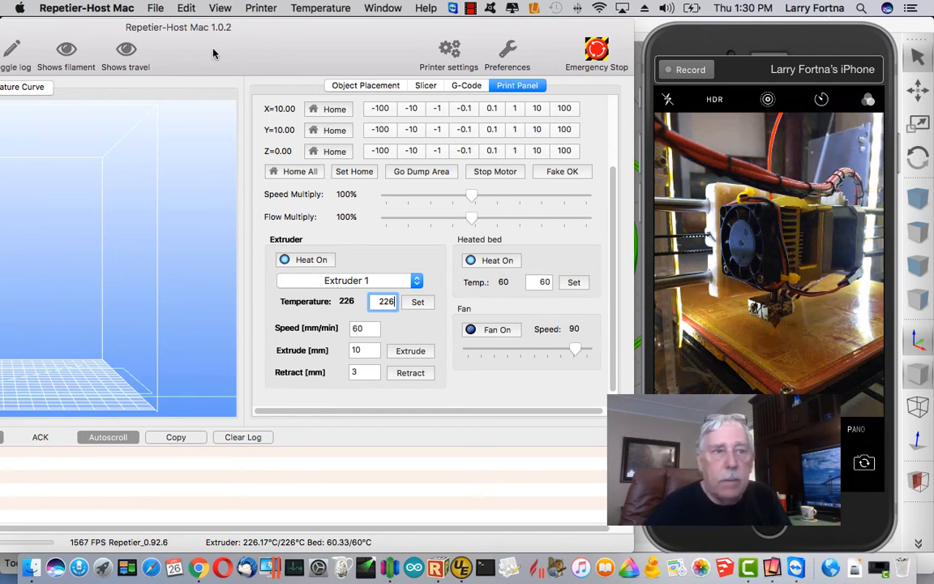
drag(208, 47, 422, 53)
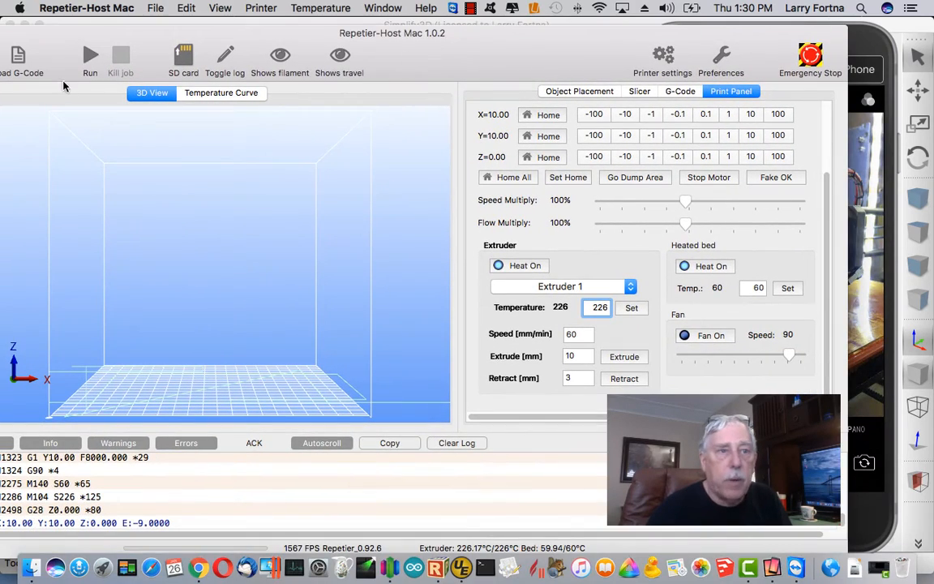
click(89, 57)
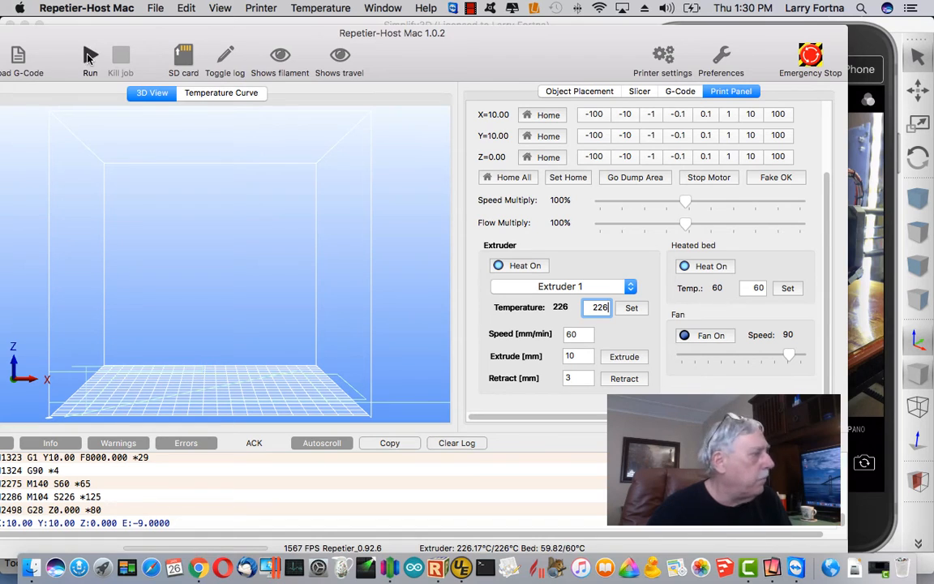
click(880, 81)
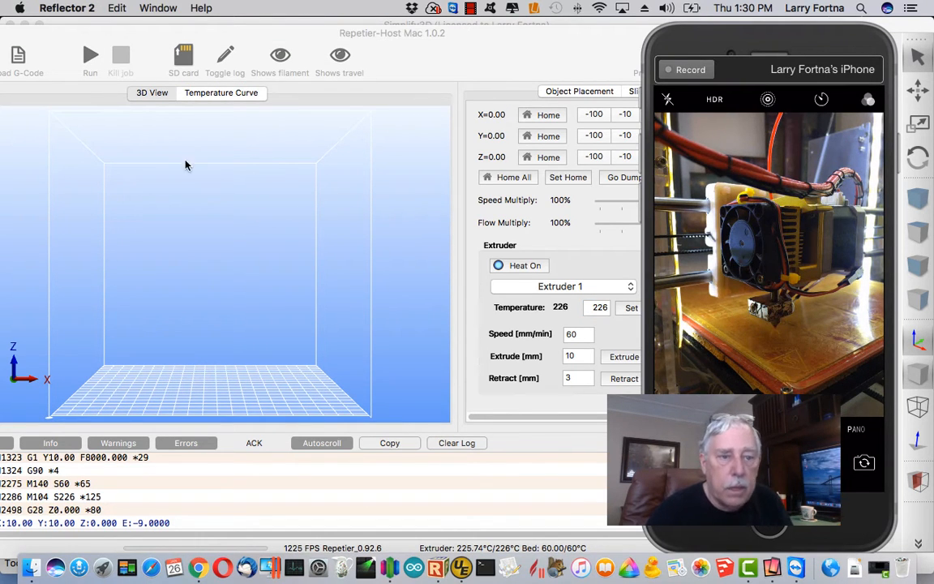
Step: Switch to Repetier-Host, move its window fully into view and load Arrow.gcode from the Desktop
click(77, 53)
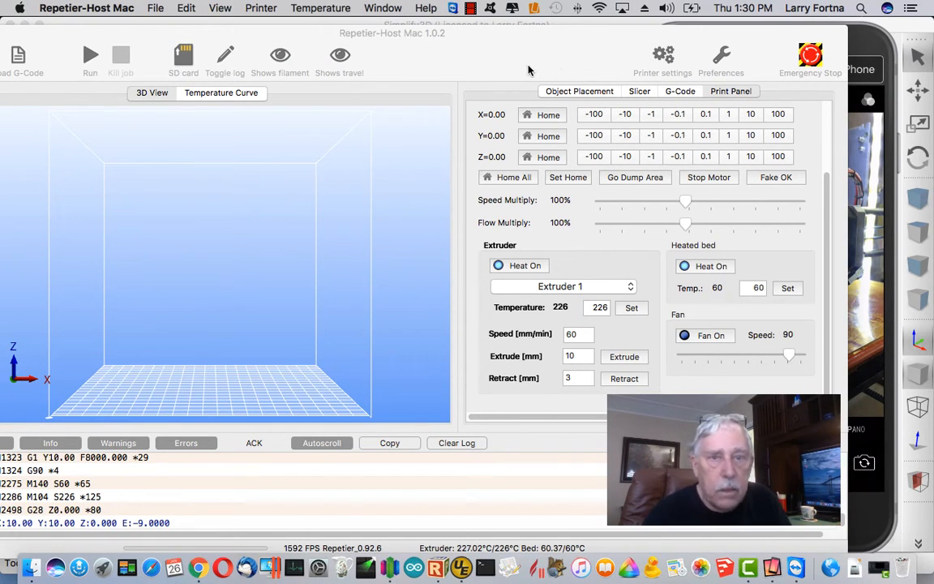
drag(500, 58, 564, 51)
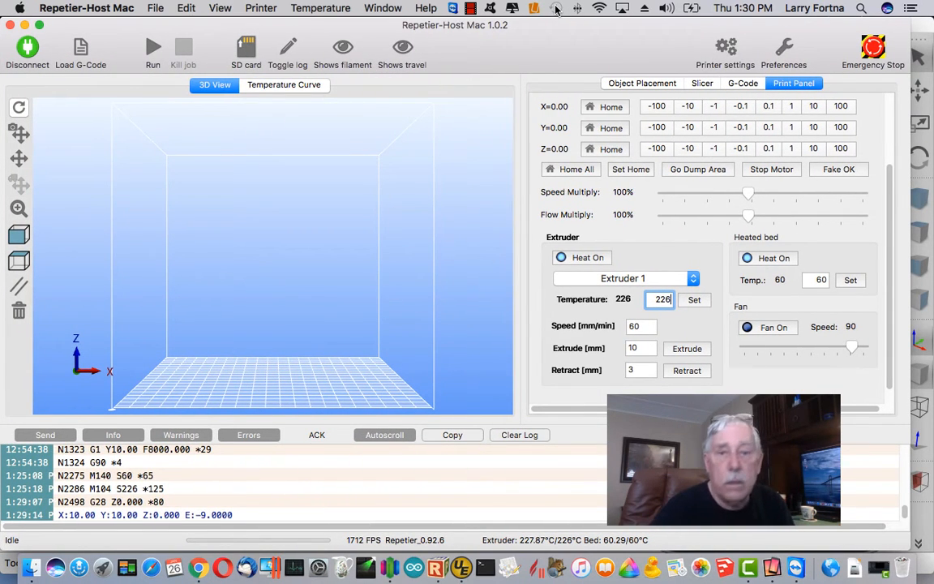
click(741, 82)
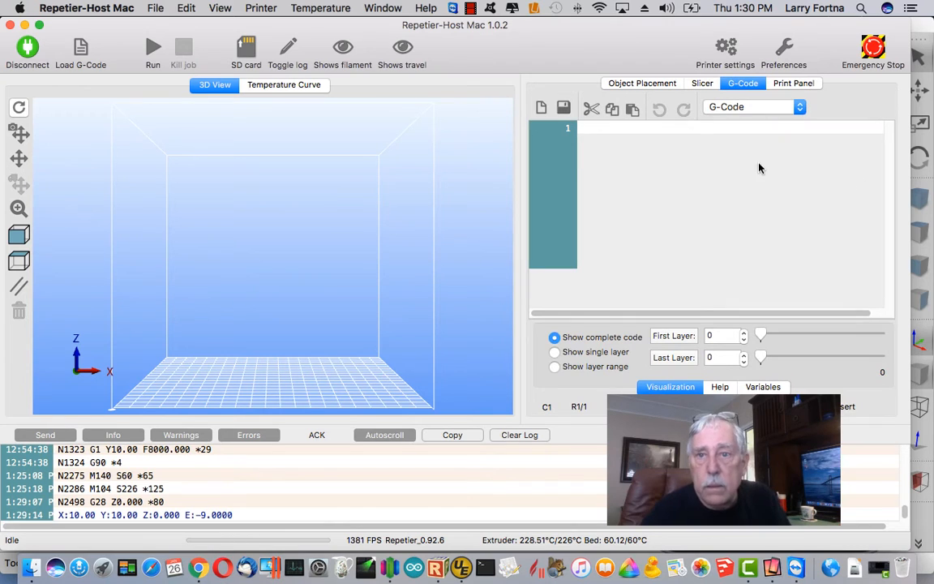
click(80, 51)
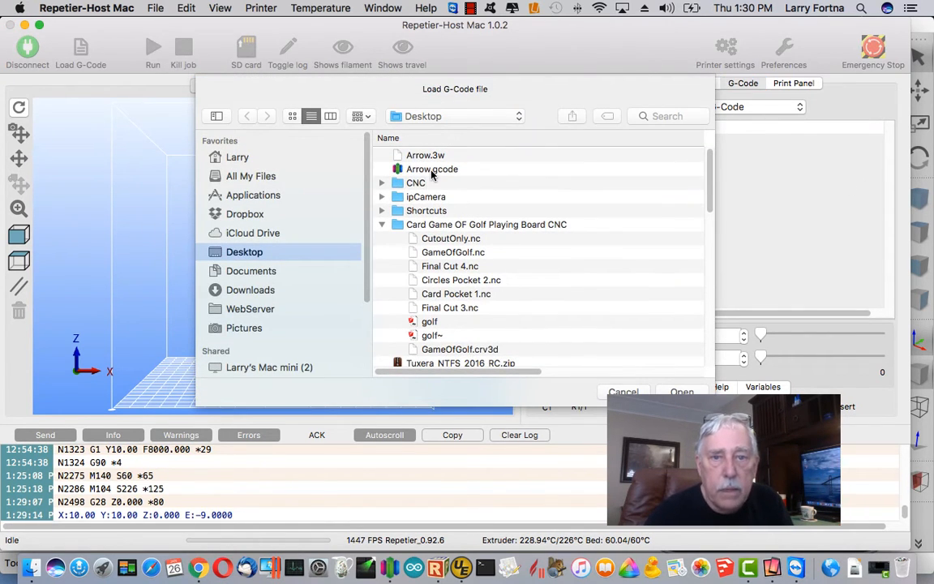
click(432, 170)
click(682, 391)
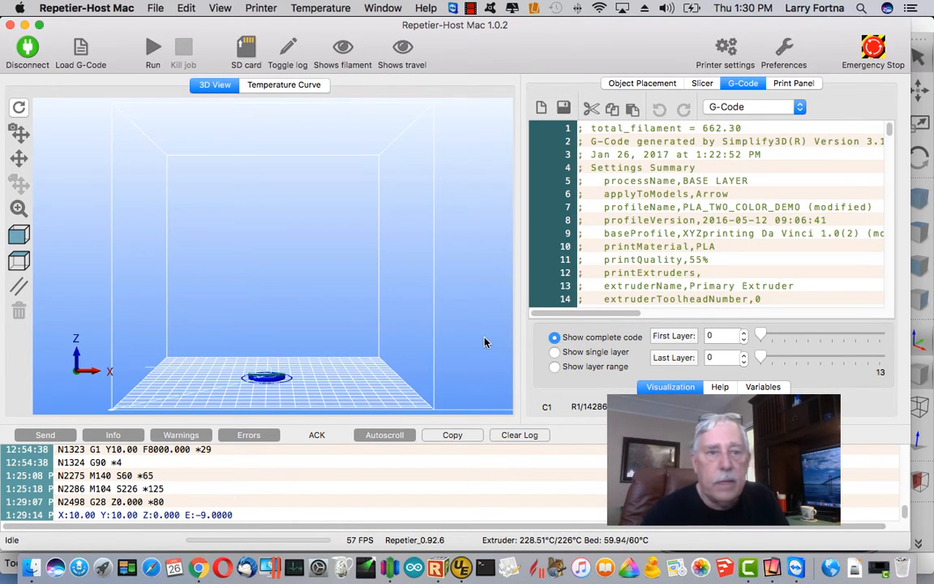
Step: Inspect the loaded arrow from above, run the print job and bring the Reflector 2 phone camera view to the front
drag(342, 295, 322, 338)
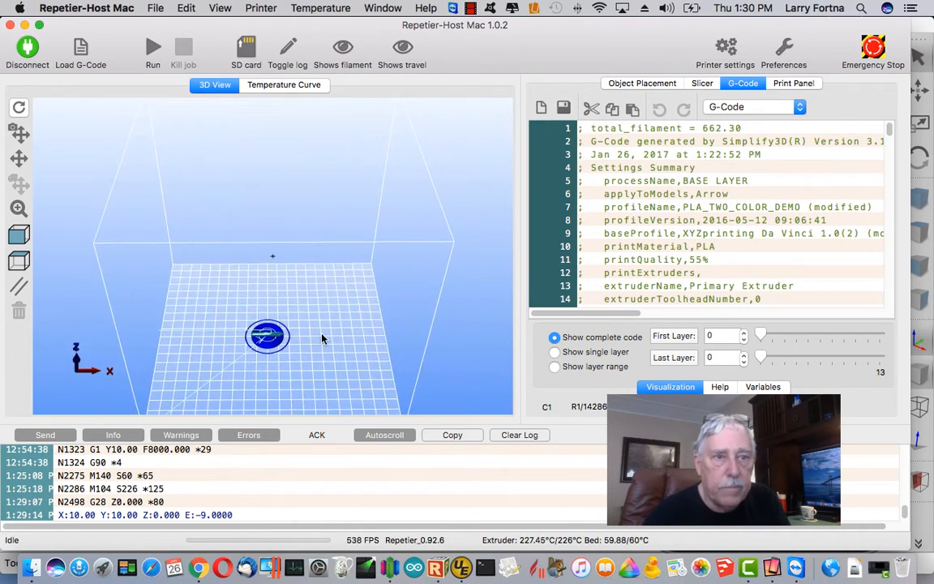
click(153, 50)
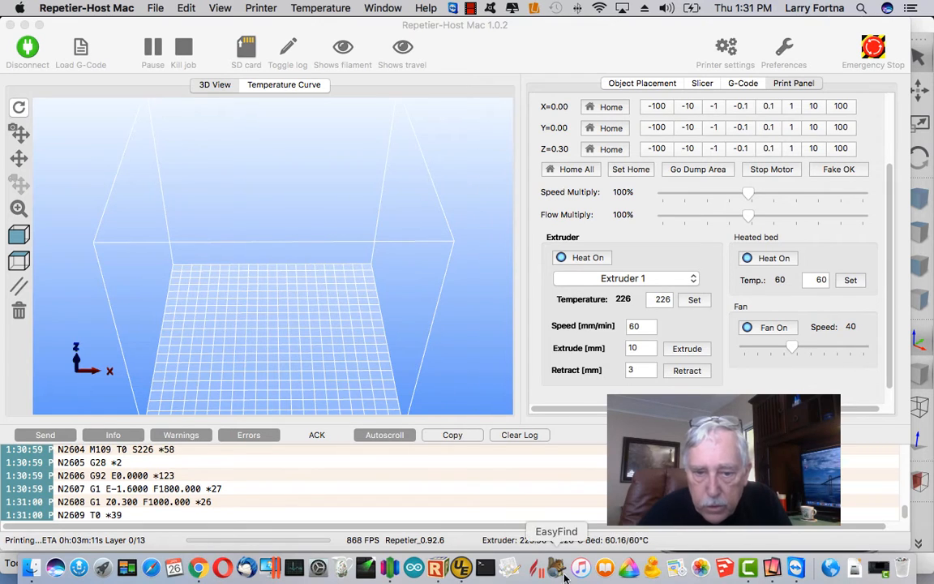
click(773, 569)
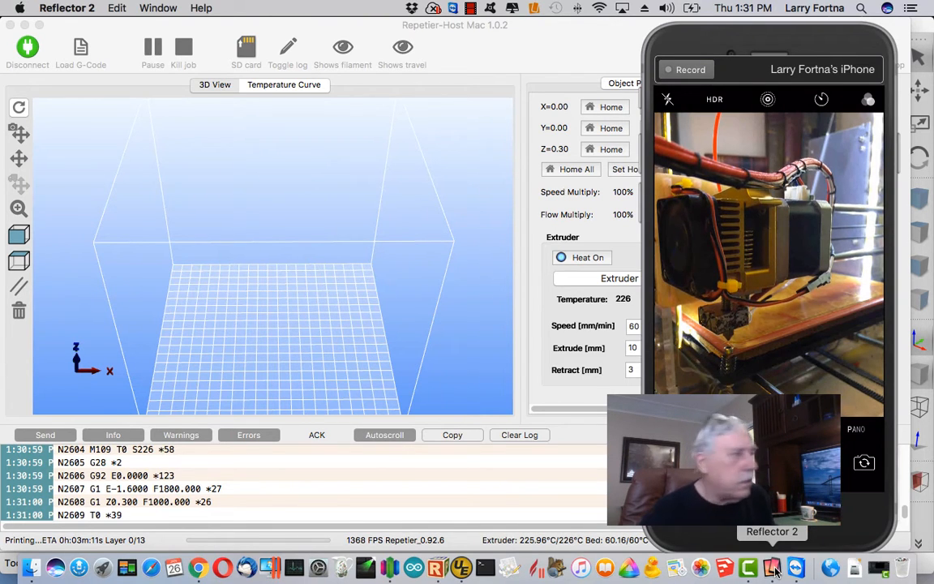
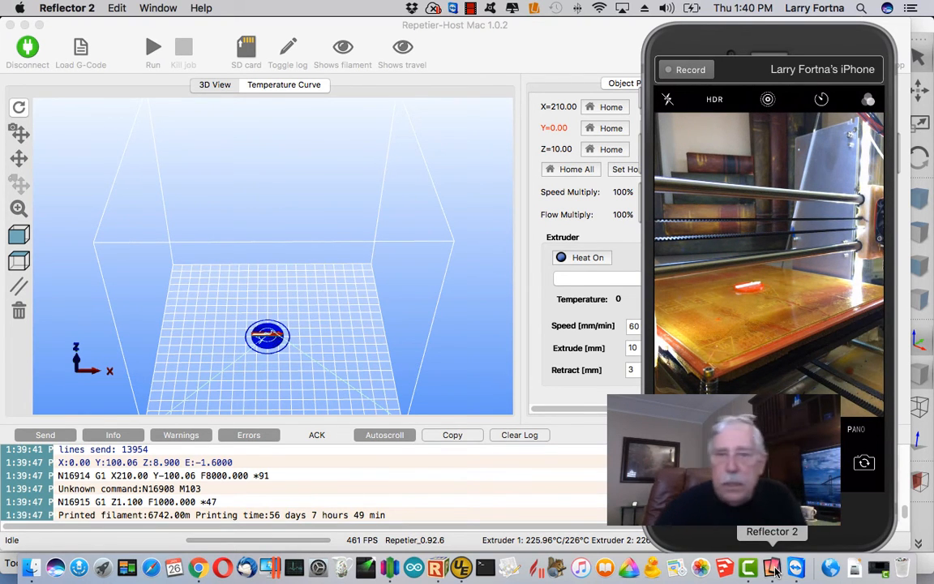
Step: Switch to Repetier-Host, jog the Y axis by +100 twice and -100 once, and return to the Reflector 2 camera view
click(600, 53)
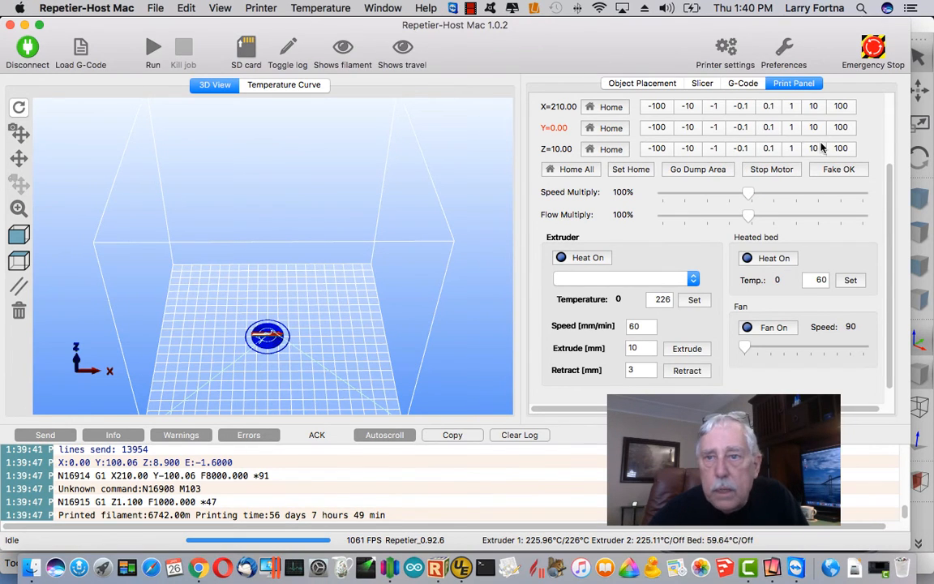
click(840, 128)
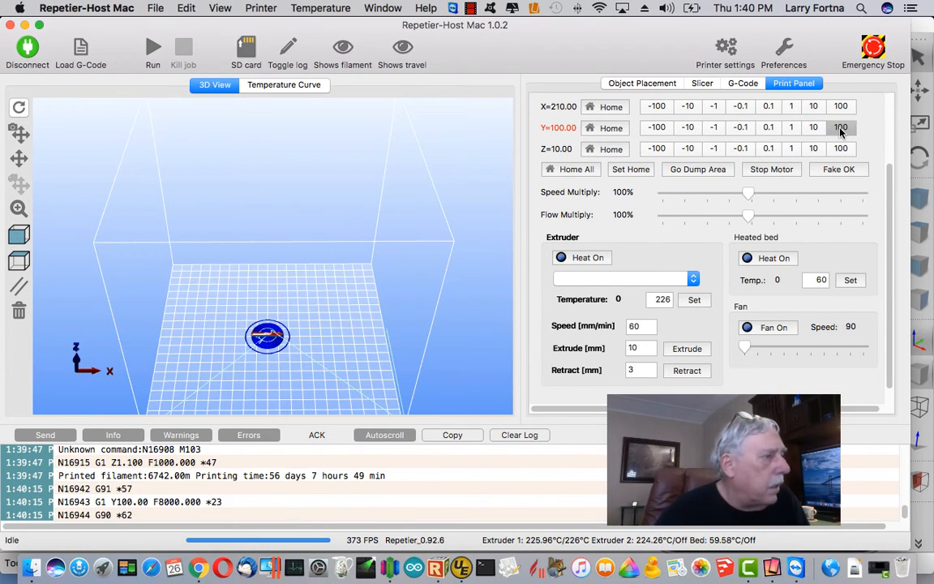
click(840, 128)
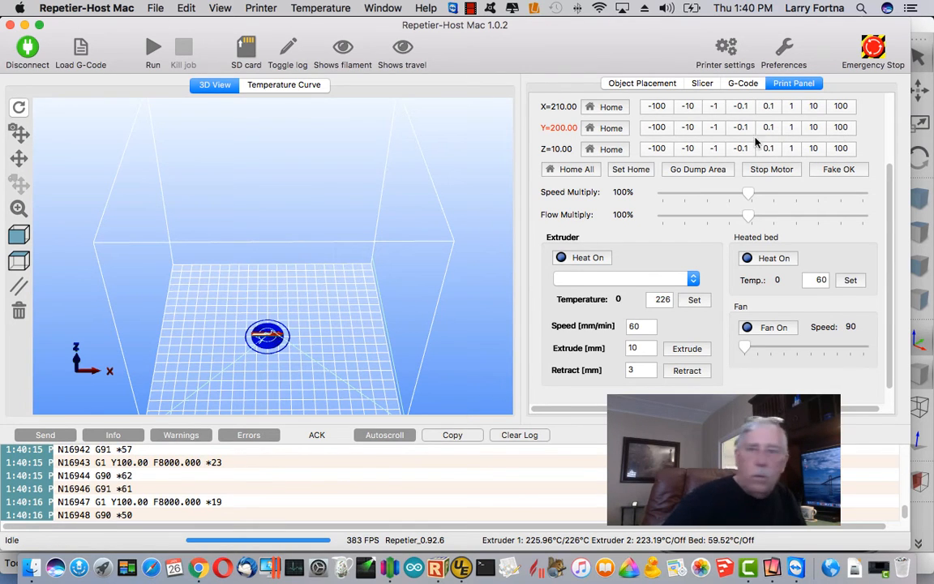
click(658, 128)
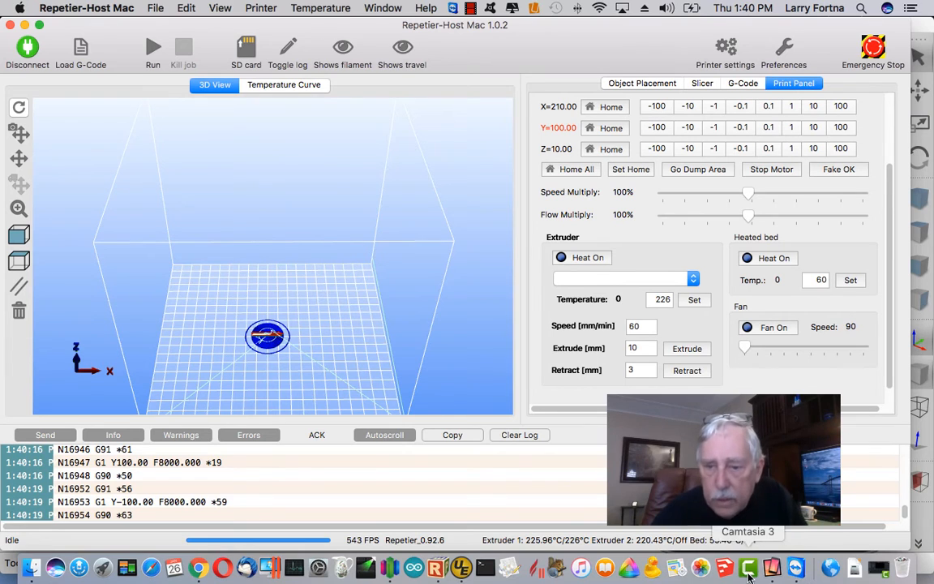
click(773, 567)
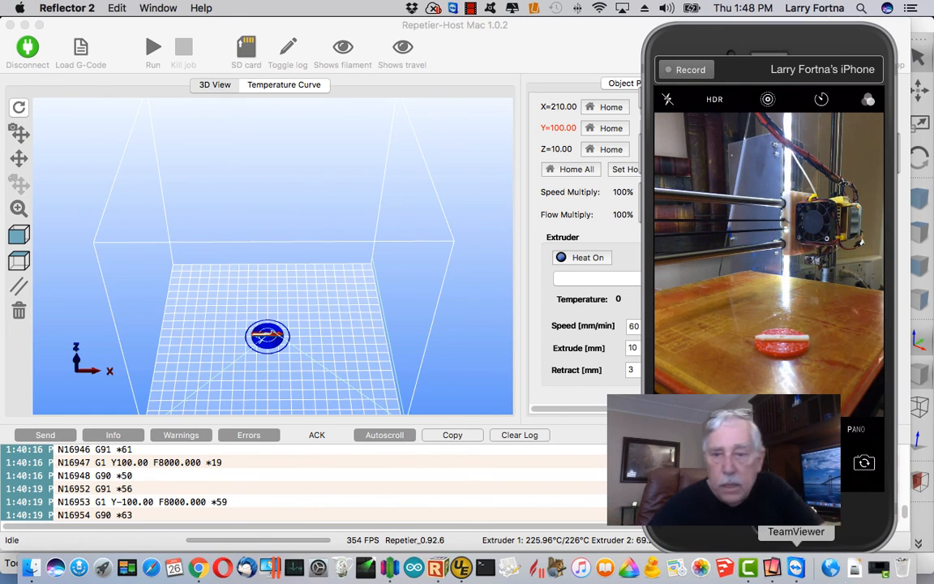
right_click(748, 570)
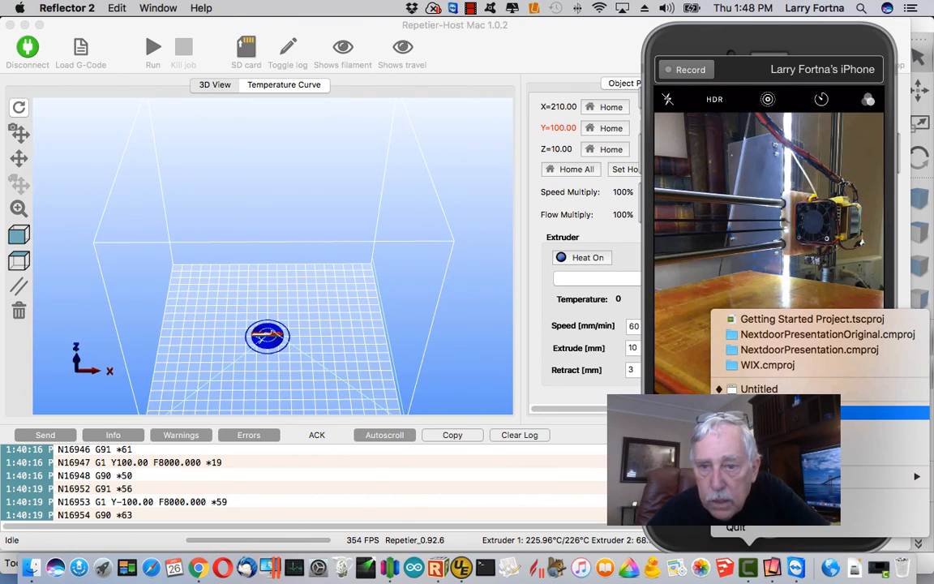